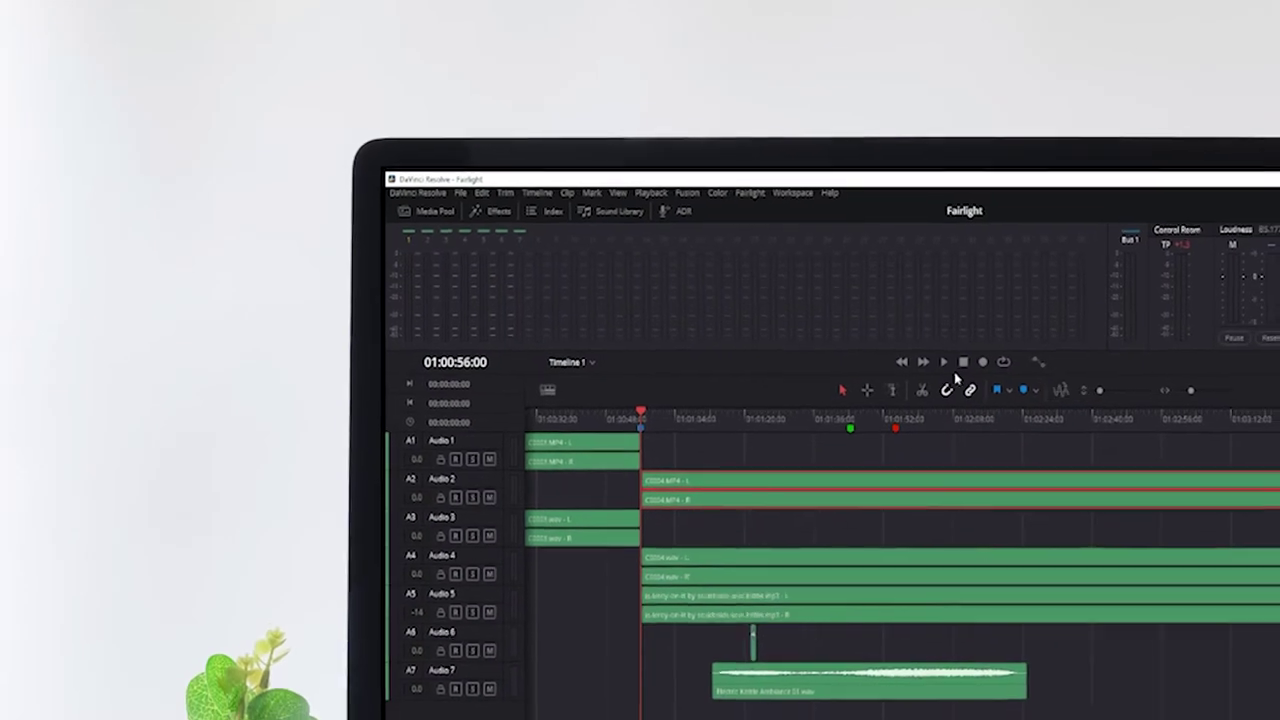
Step: Play the seven-track Timeline 1 on the Fairlight page using the transport Play button
left_click(923, 351)
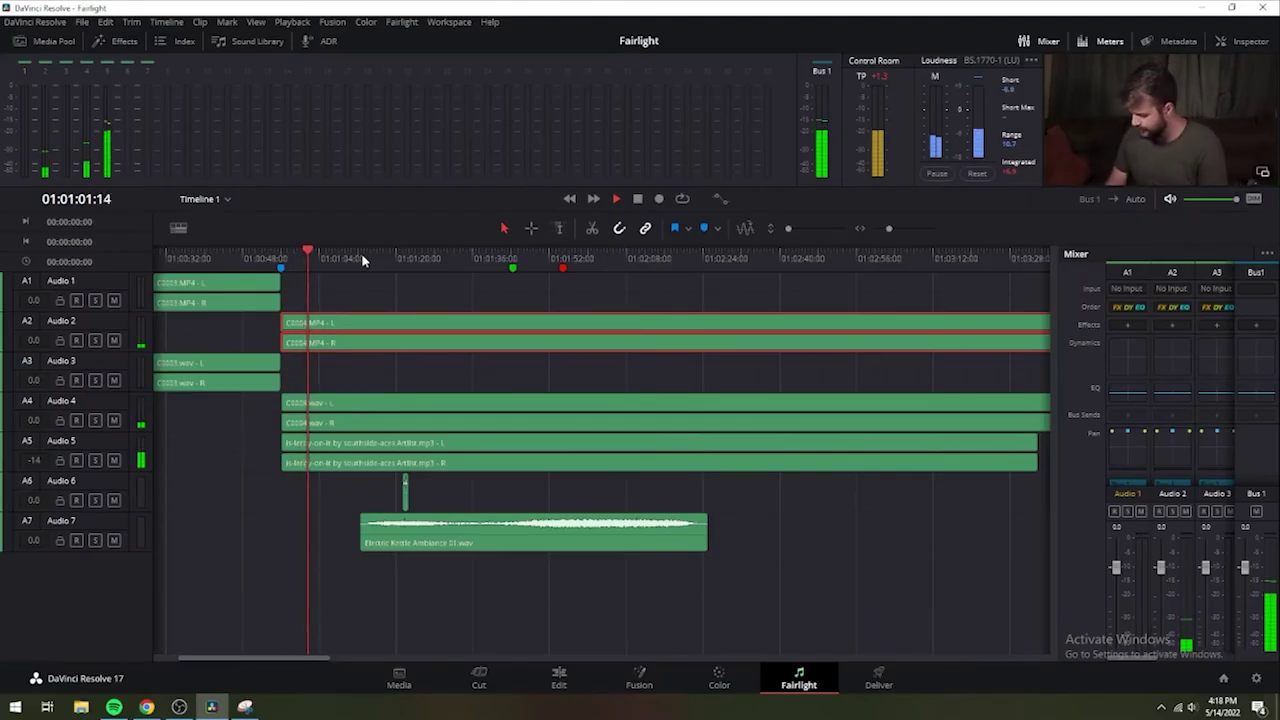
left_click(52, 41)
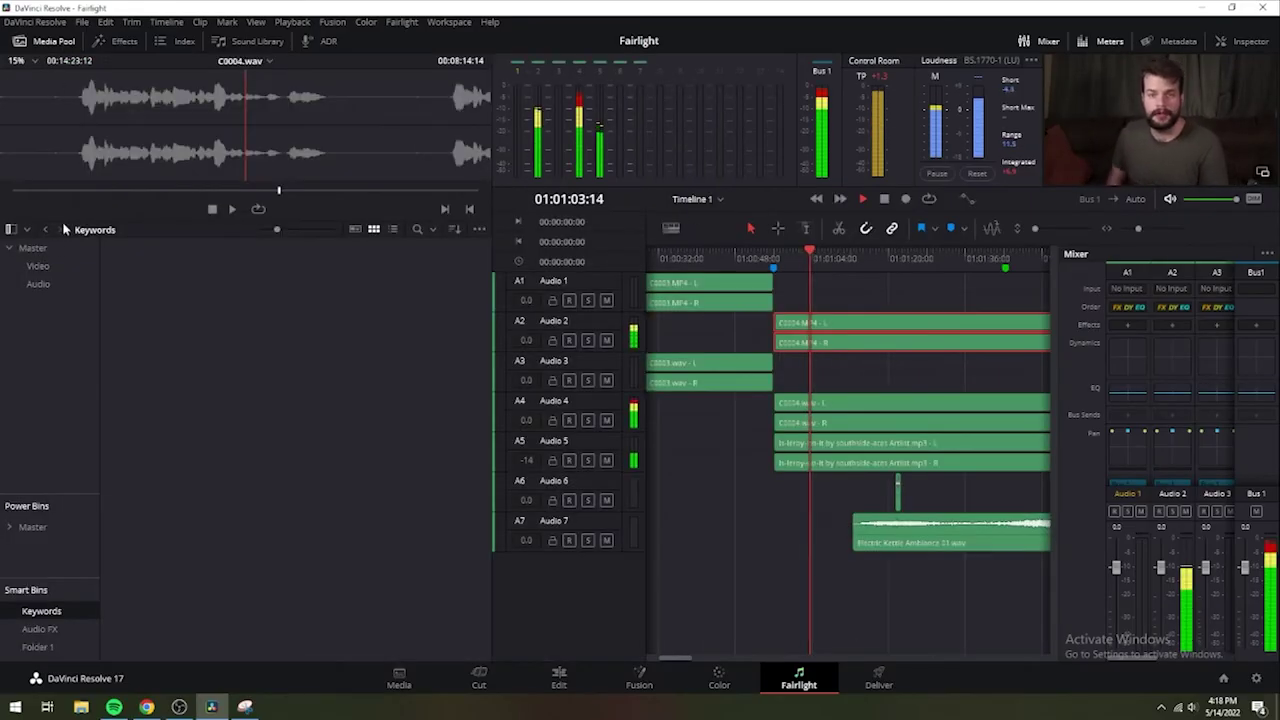
left_click(38, 285)
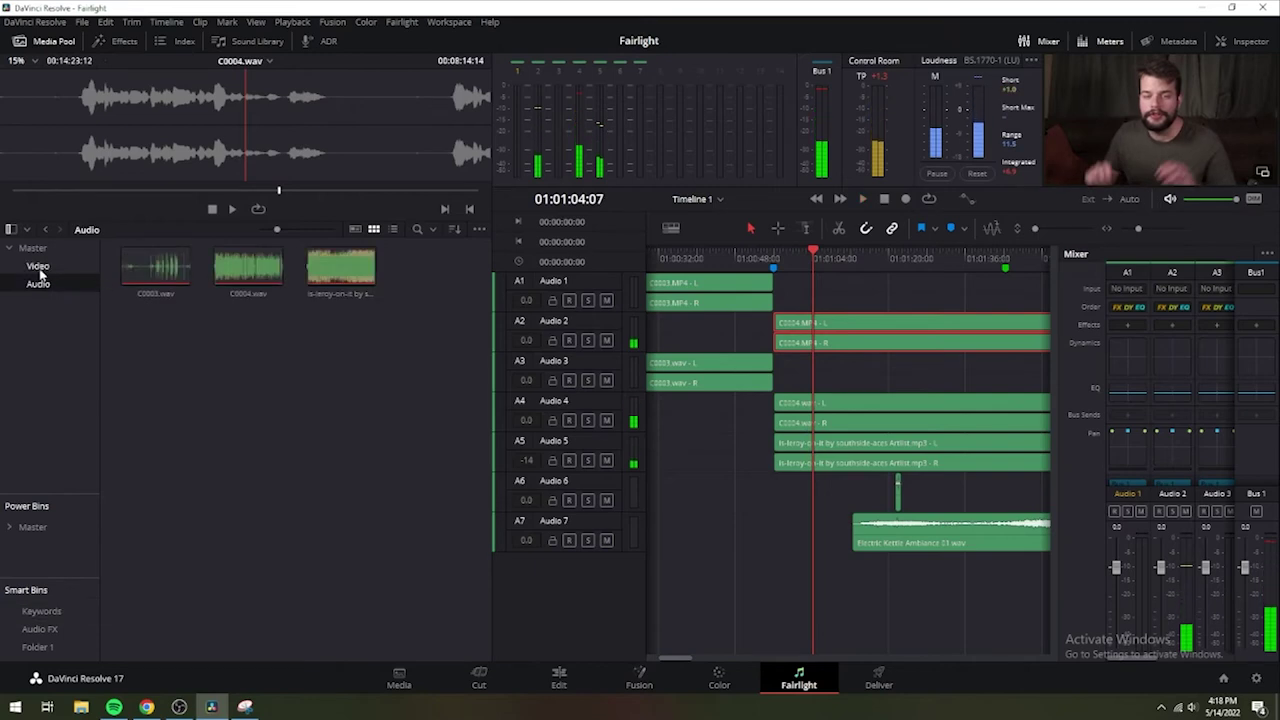
left_click(40, 268)
left_click(39, 285)
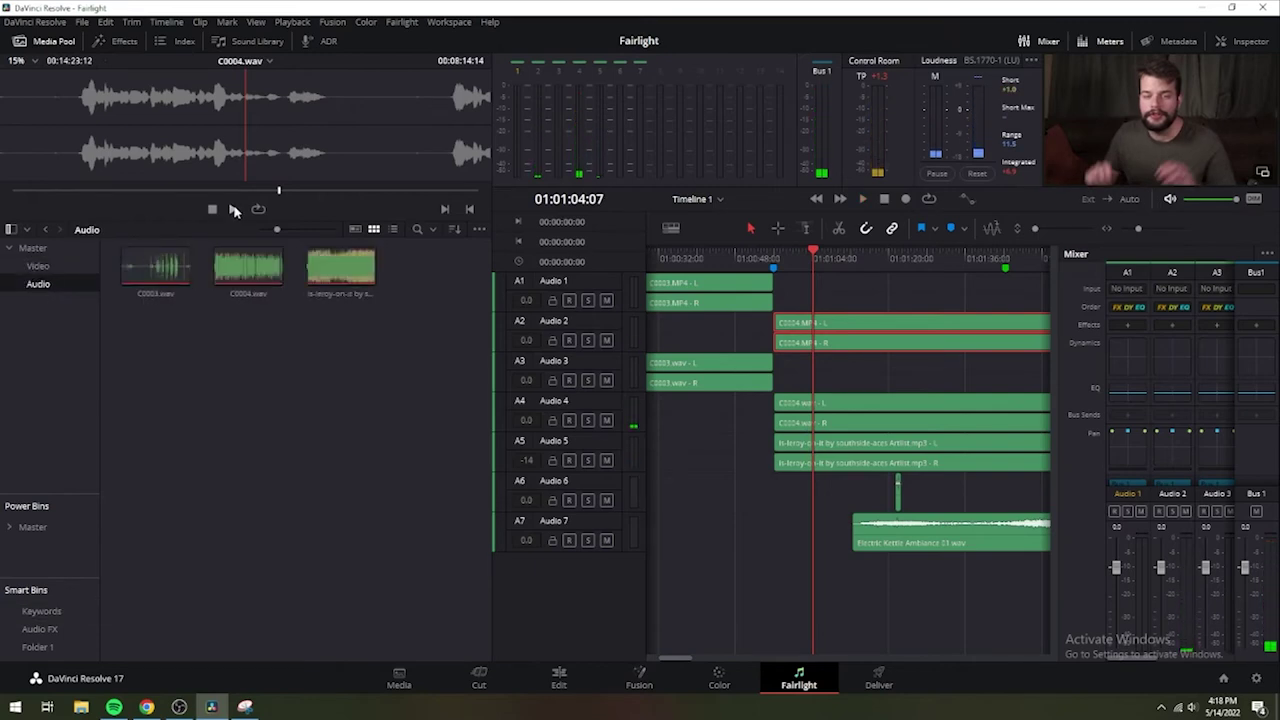
left_click(232, 210)
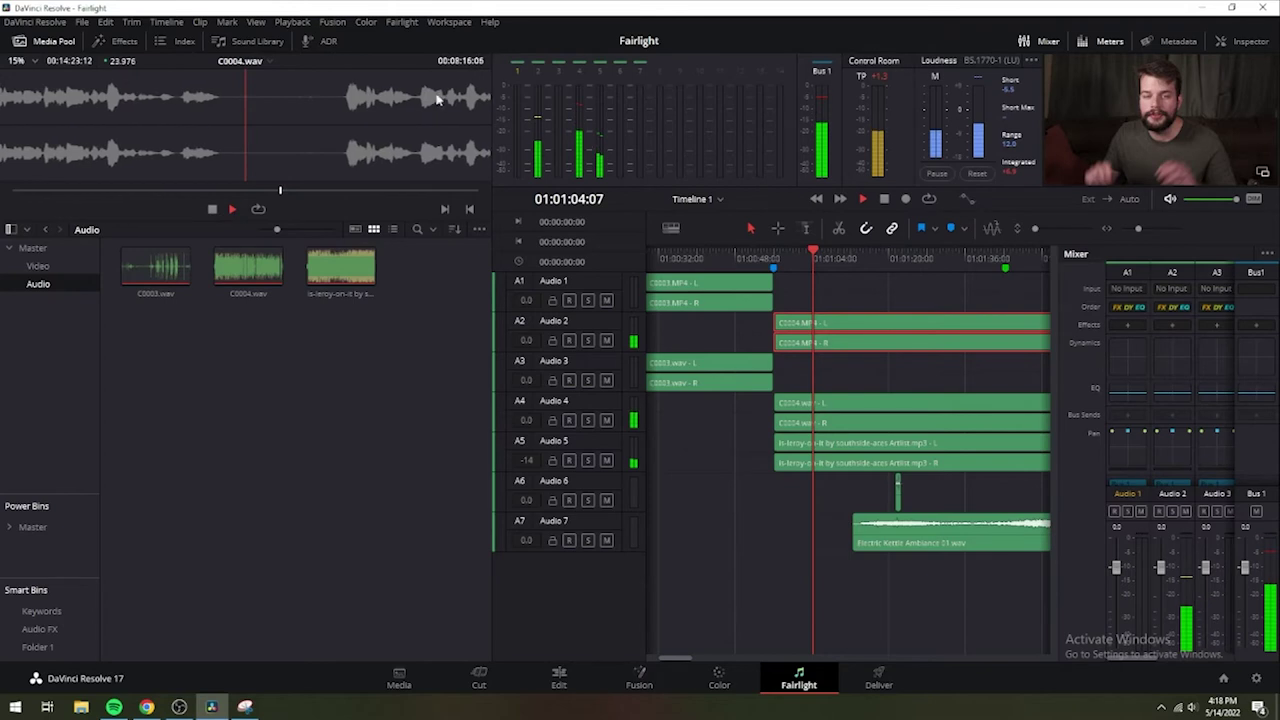
mouse_move(277, 229)
left_mouse_down()
mouse_move(320, 229)
mouse_move(278, 229)
left_mouse_up()
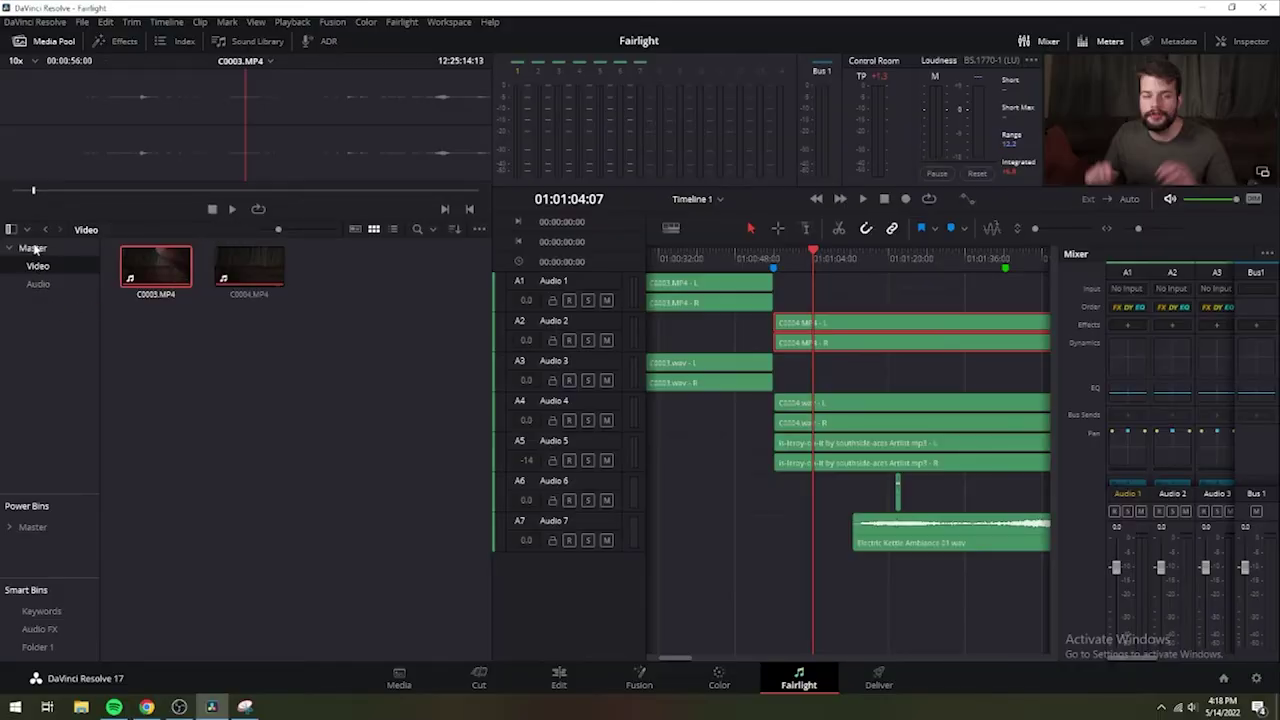
left_click(33, 248)
left_click(38, 267)
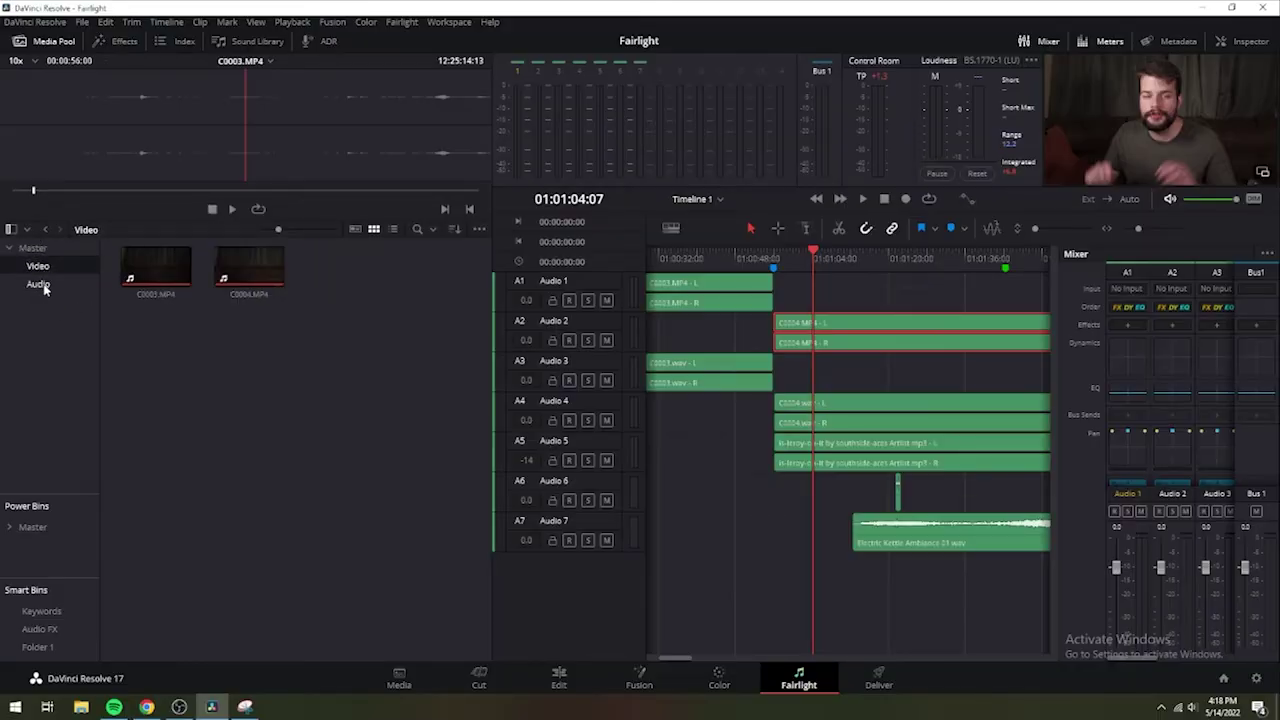
left_click(38, 284)
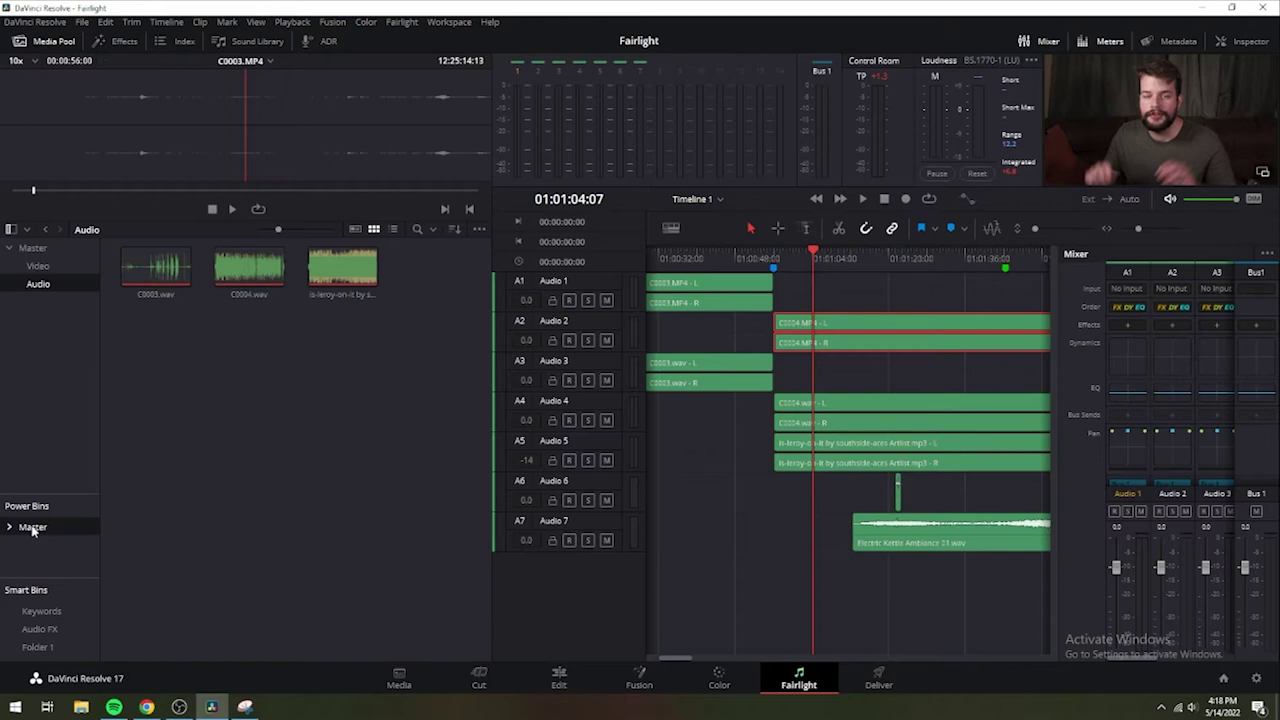
left_click(33, 528)
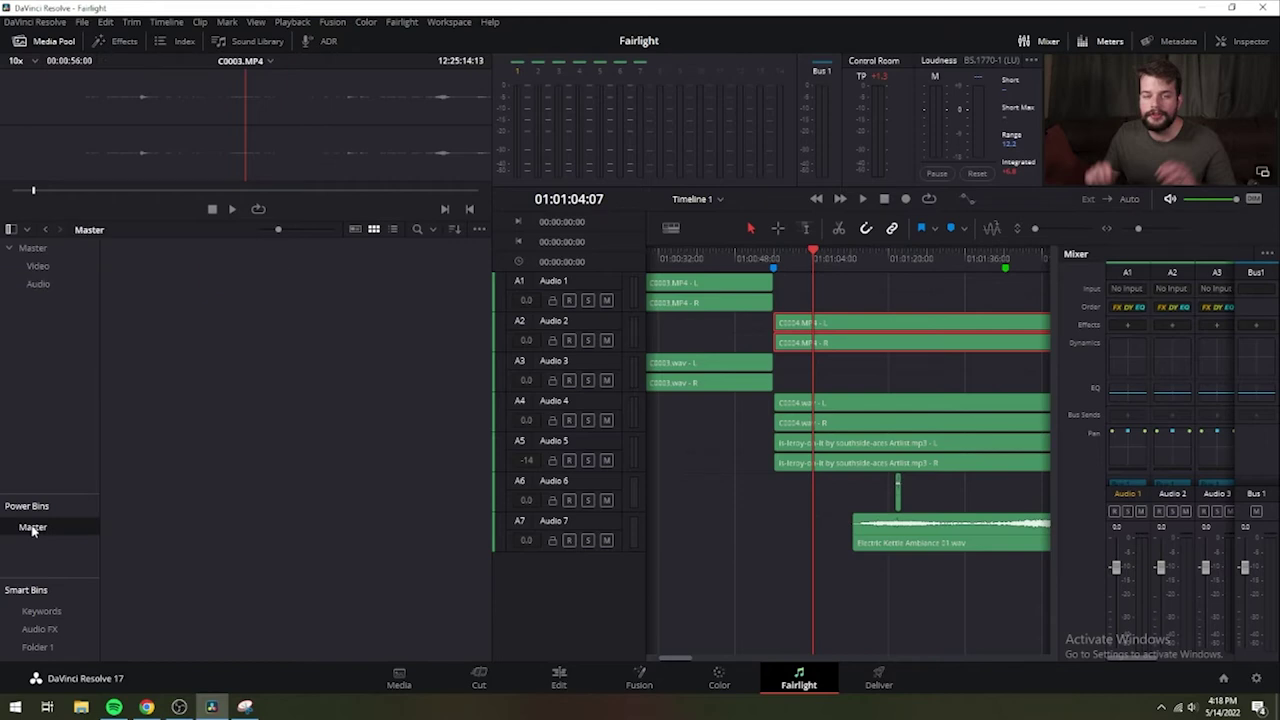
left_click(40, 629)
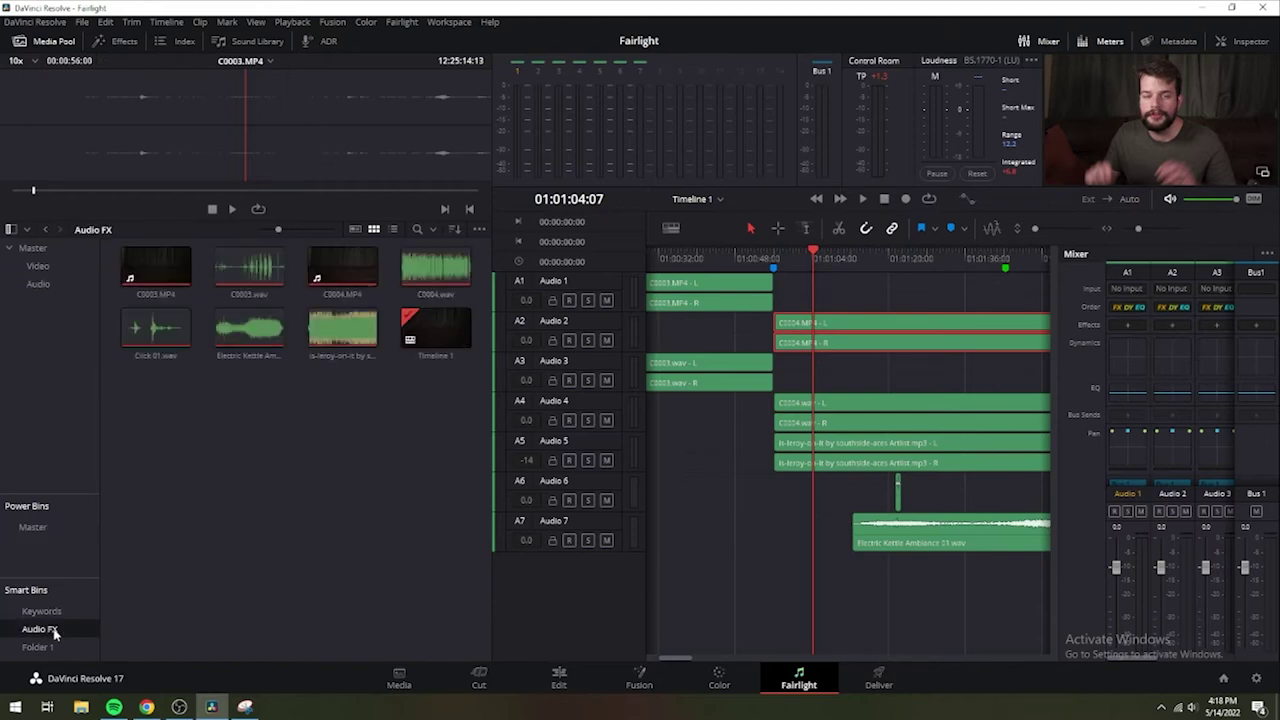
left_click(56, 614)
left_click(44, 648)
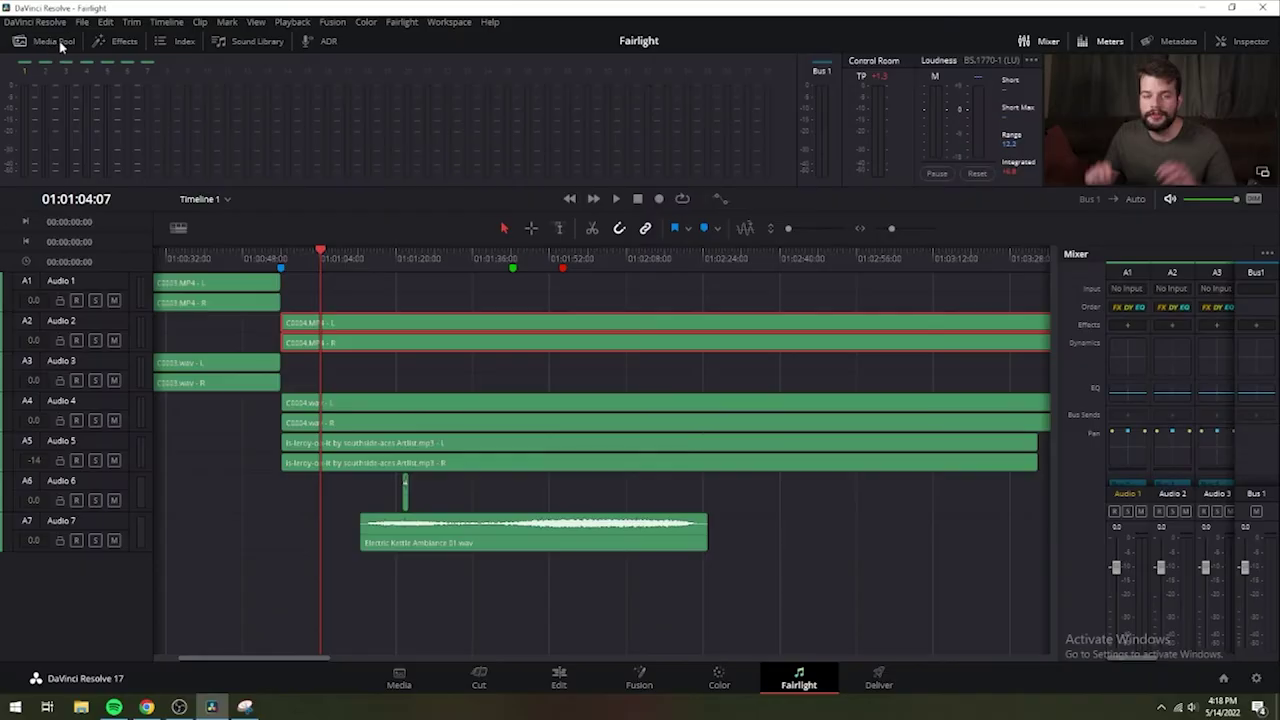
Step: Open the Effects library and filter it by Fairlight FX, then VST Effects, then all Audio FX
left_click(112, 48)
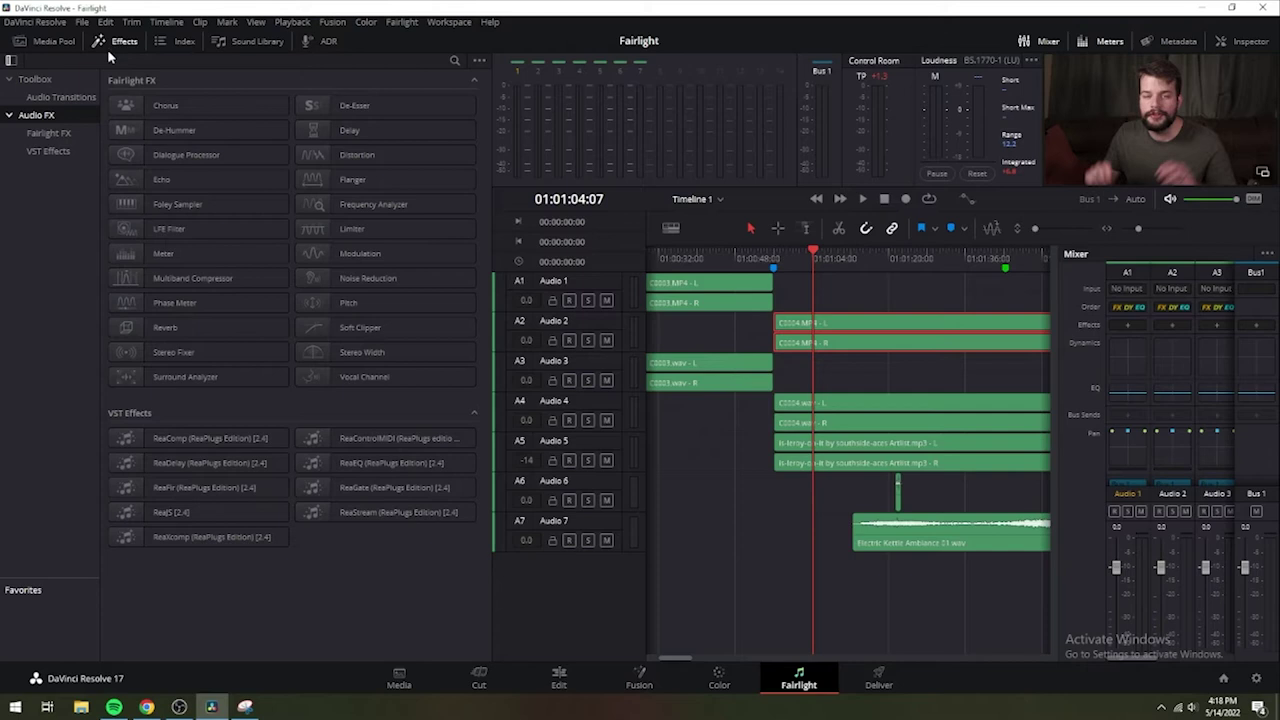
left_click(50, 138)
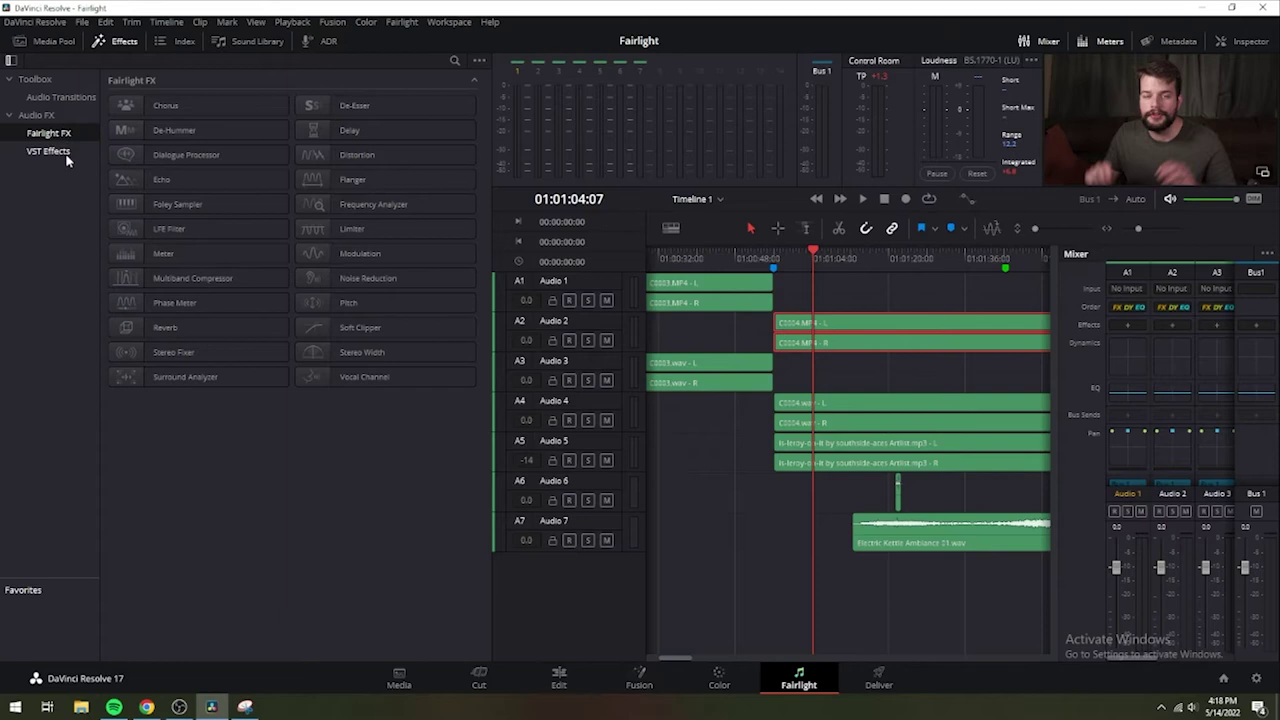
left_click(66, 156)
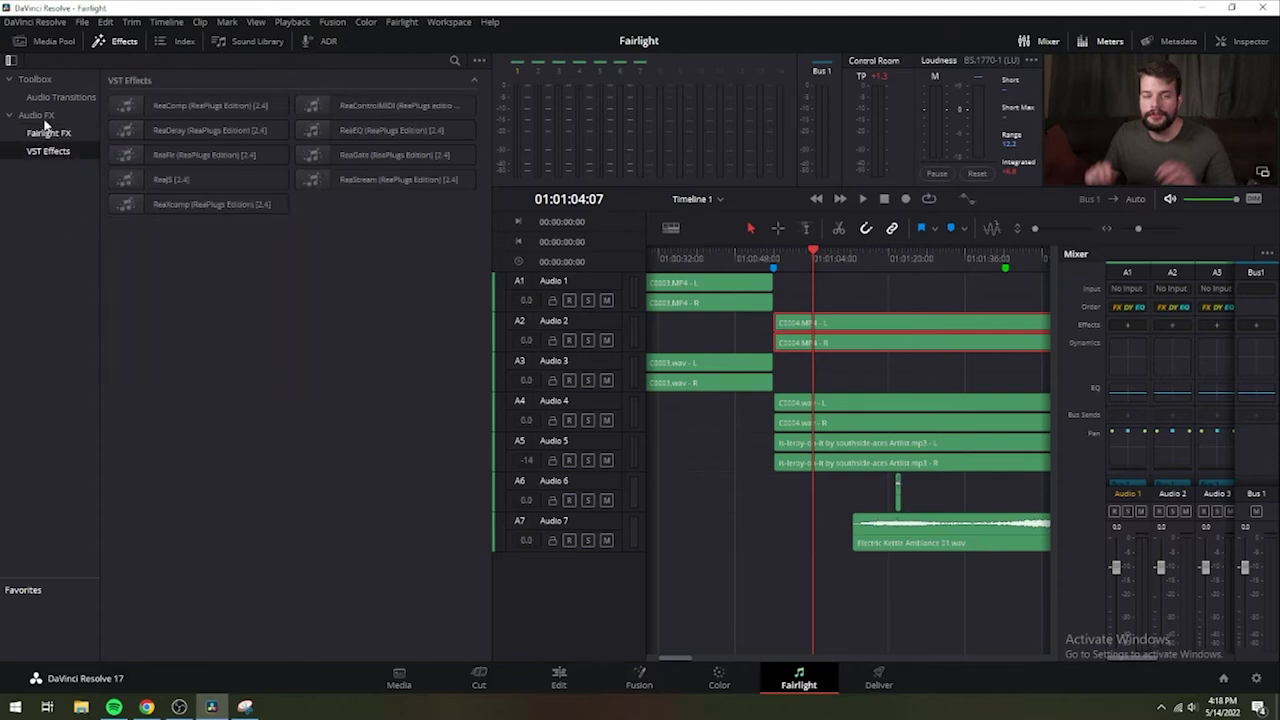
left_click(38, 116)
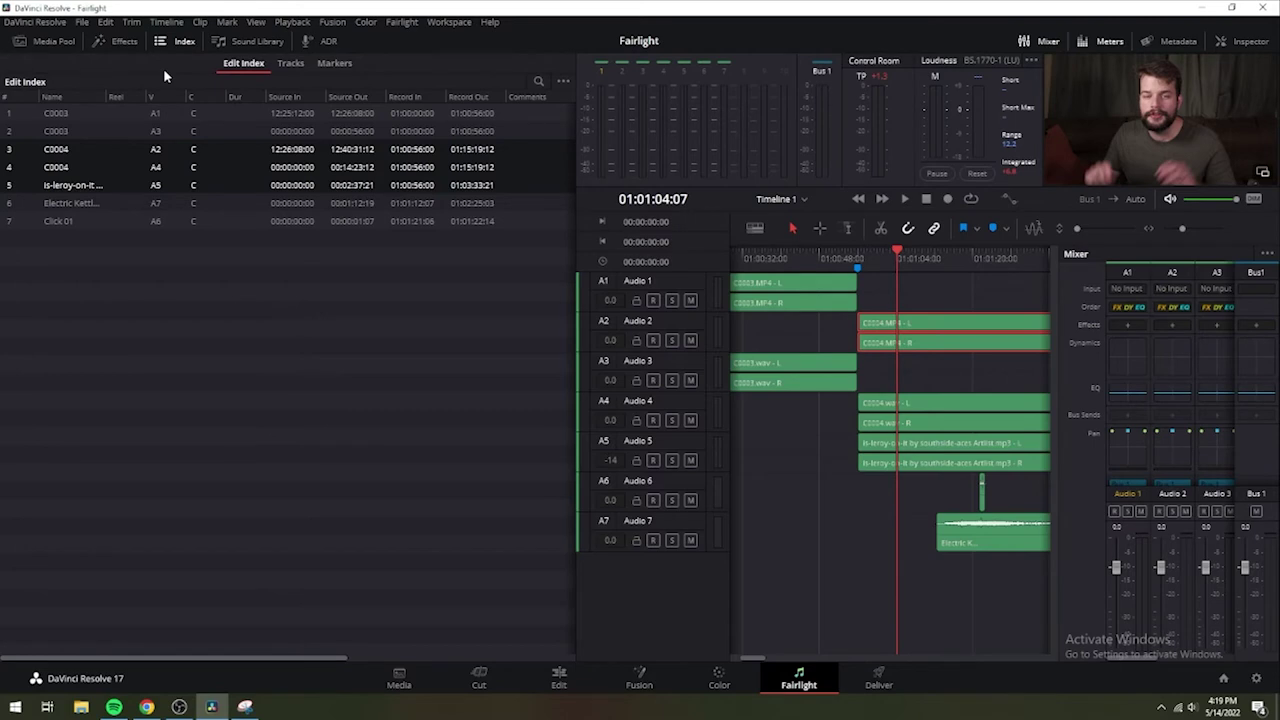
Step: View the Index's Tracks and Markers lists, then close the Index and open the Sound Library
left_click(291, 63)
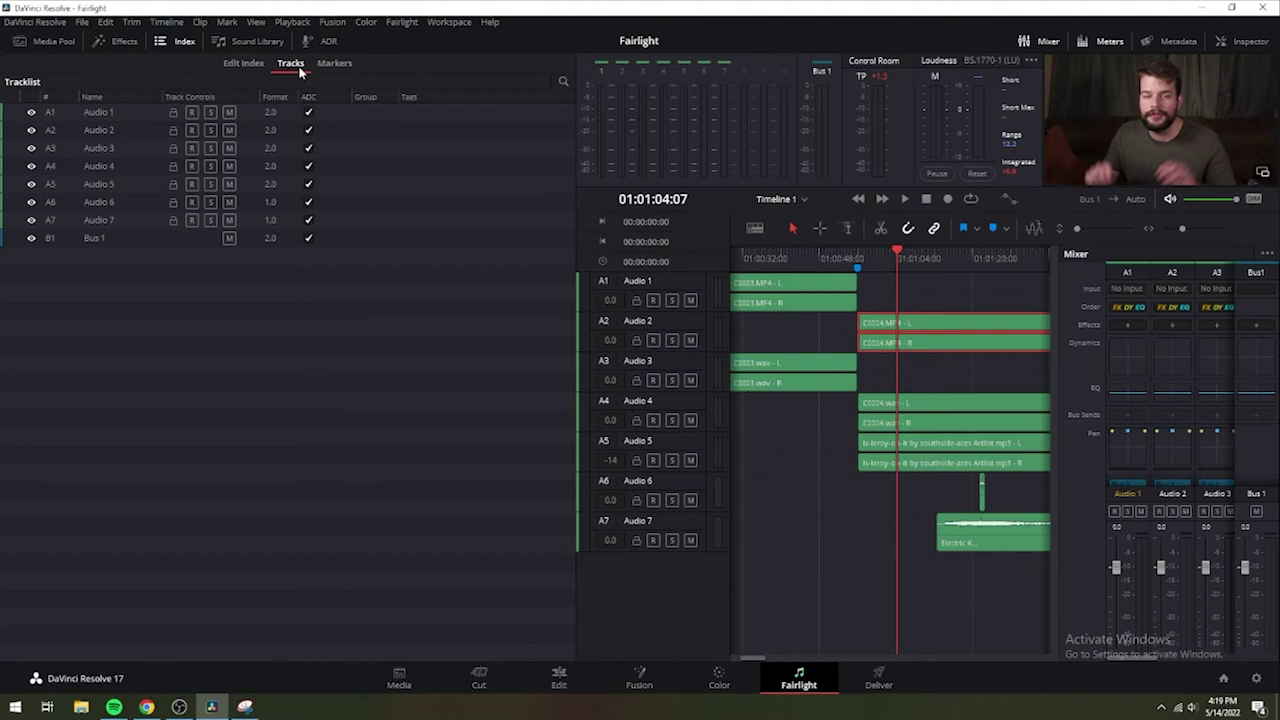
left_click(335, 64)
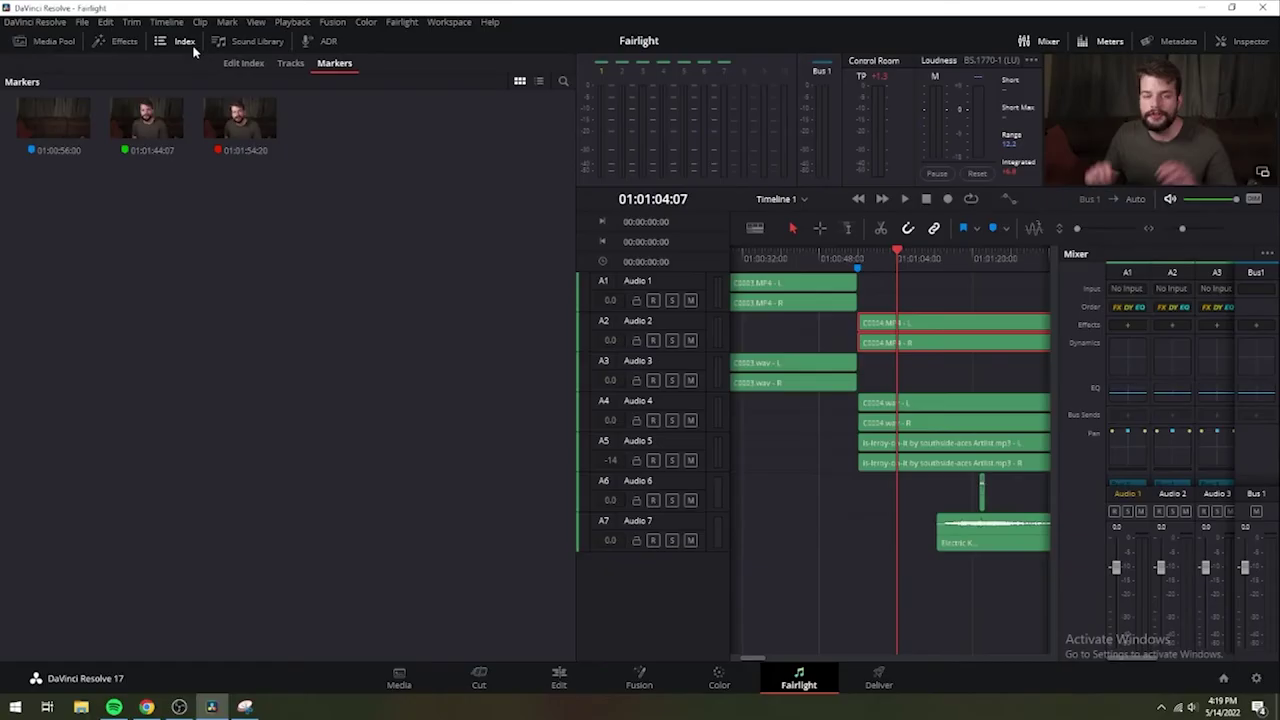
left_click(182, 44)
left_click(248, 41)
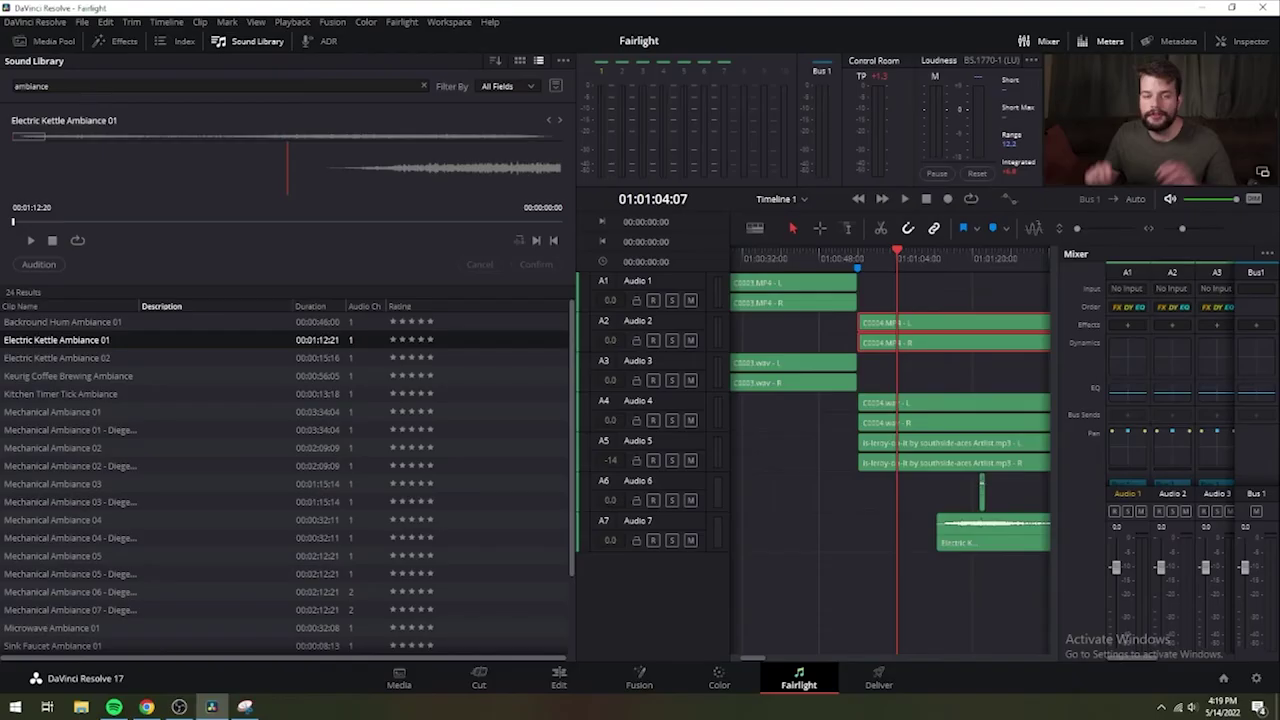
Step: Preview Electric Kettle Ambiance 02 and Mechanical Ambiance 01 - Diegetic Audio from the results
left_click(126, 357)
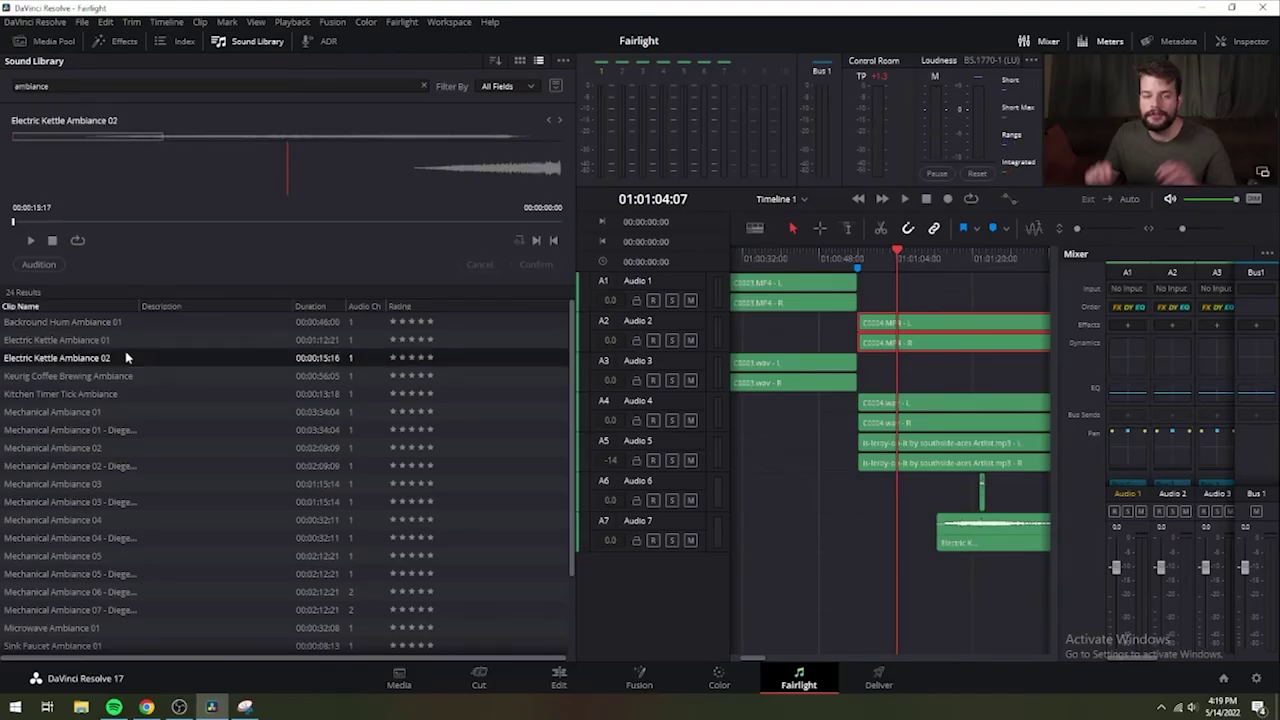
left_click(120, 431)
left_click(31, 240)
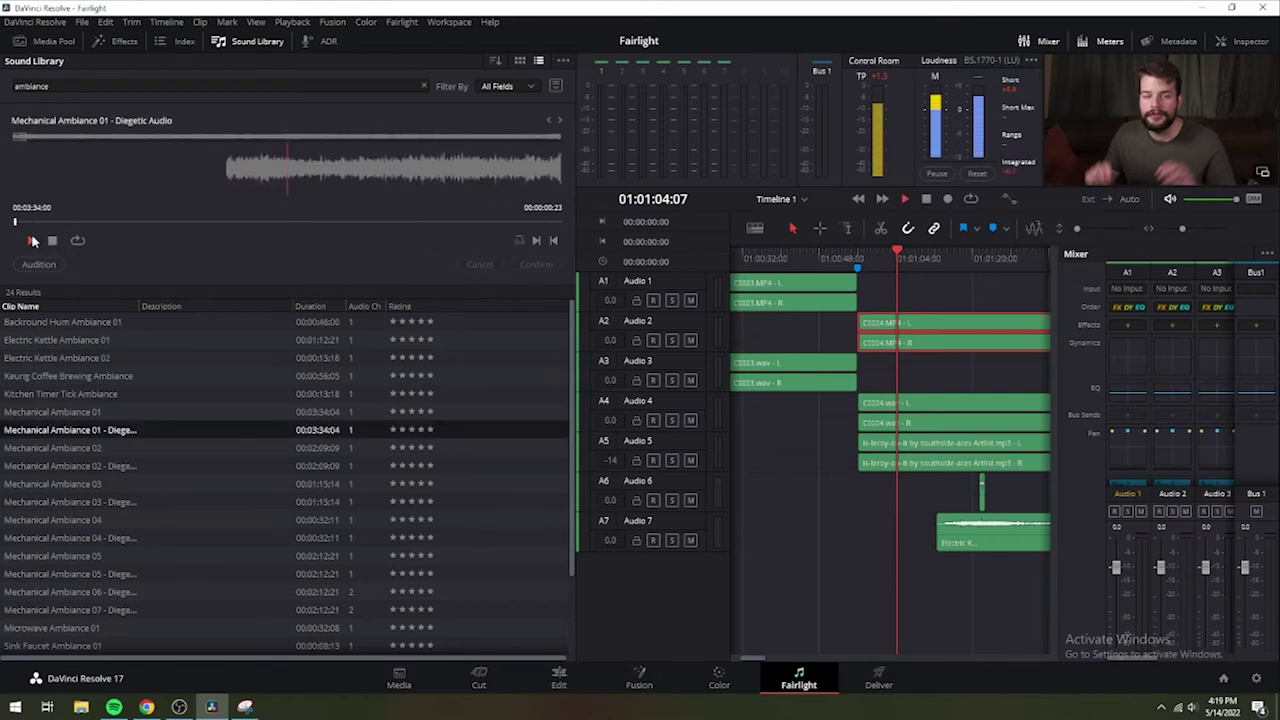
Step: Search the sound library for 'Click' and preview Click 01 - Diegetic Audio
left_click(50, 86)
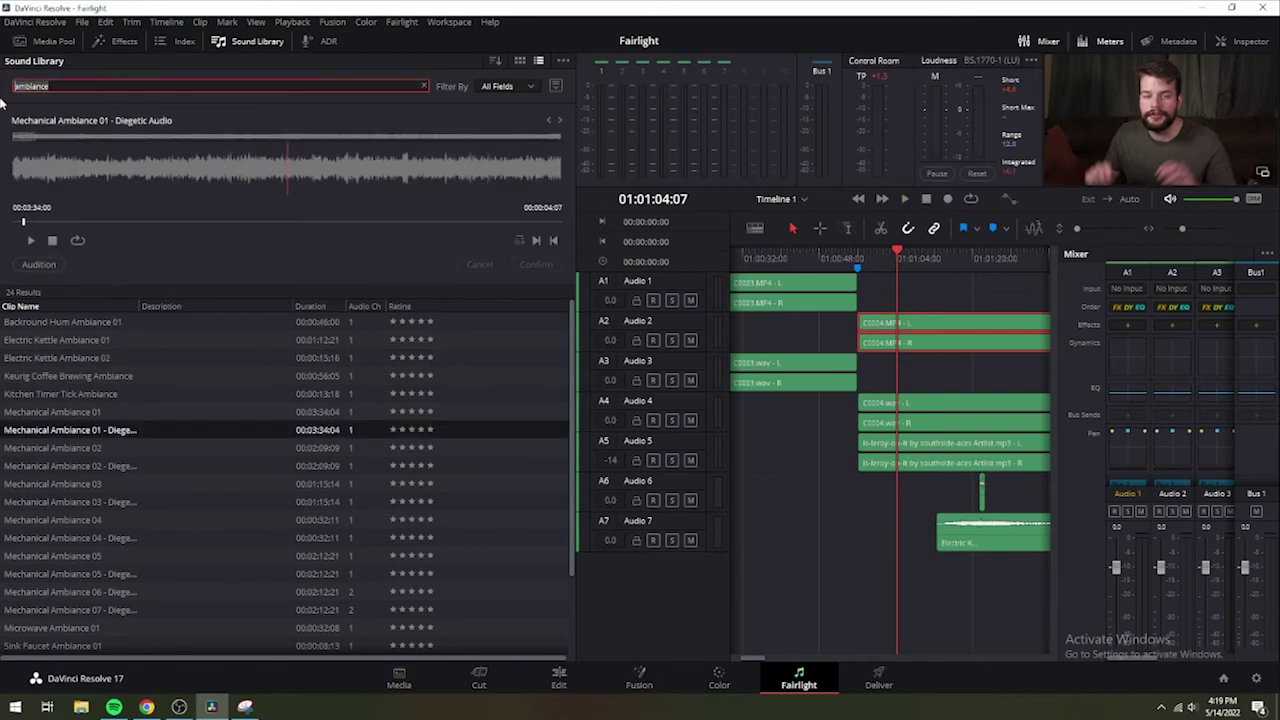
type("Click")
key("Return")
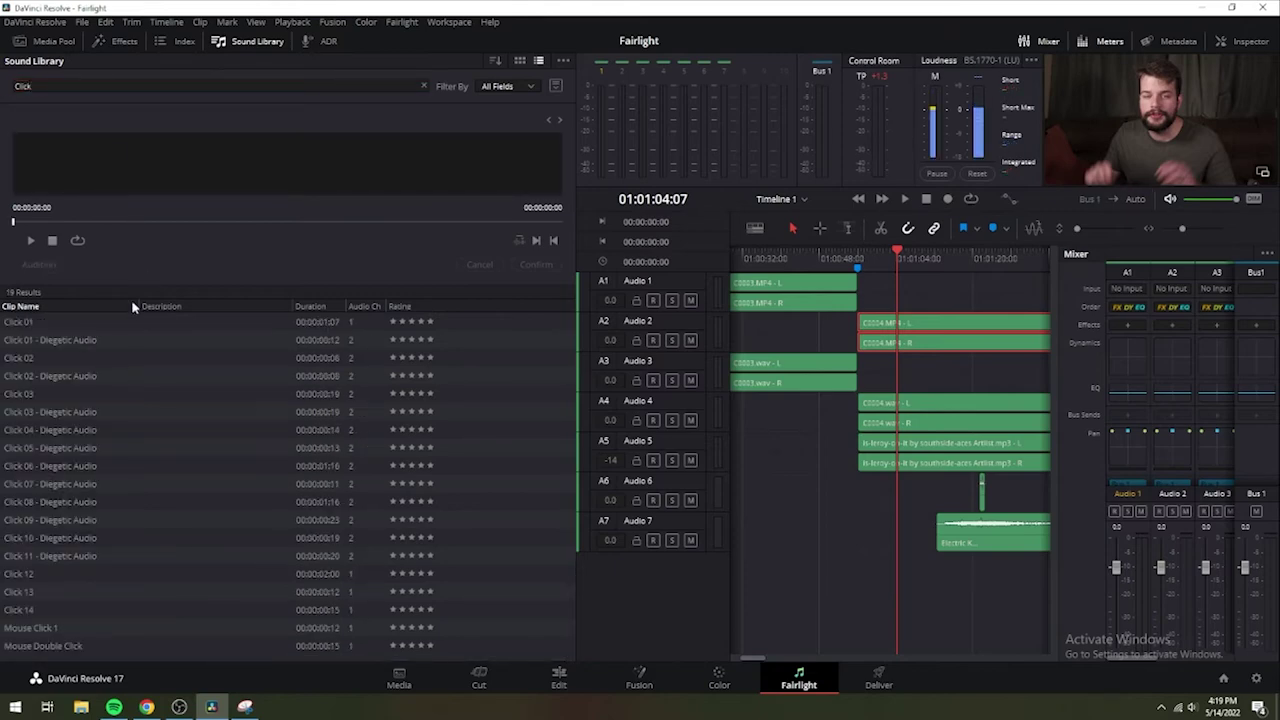
left_click(126, 341)
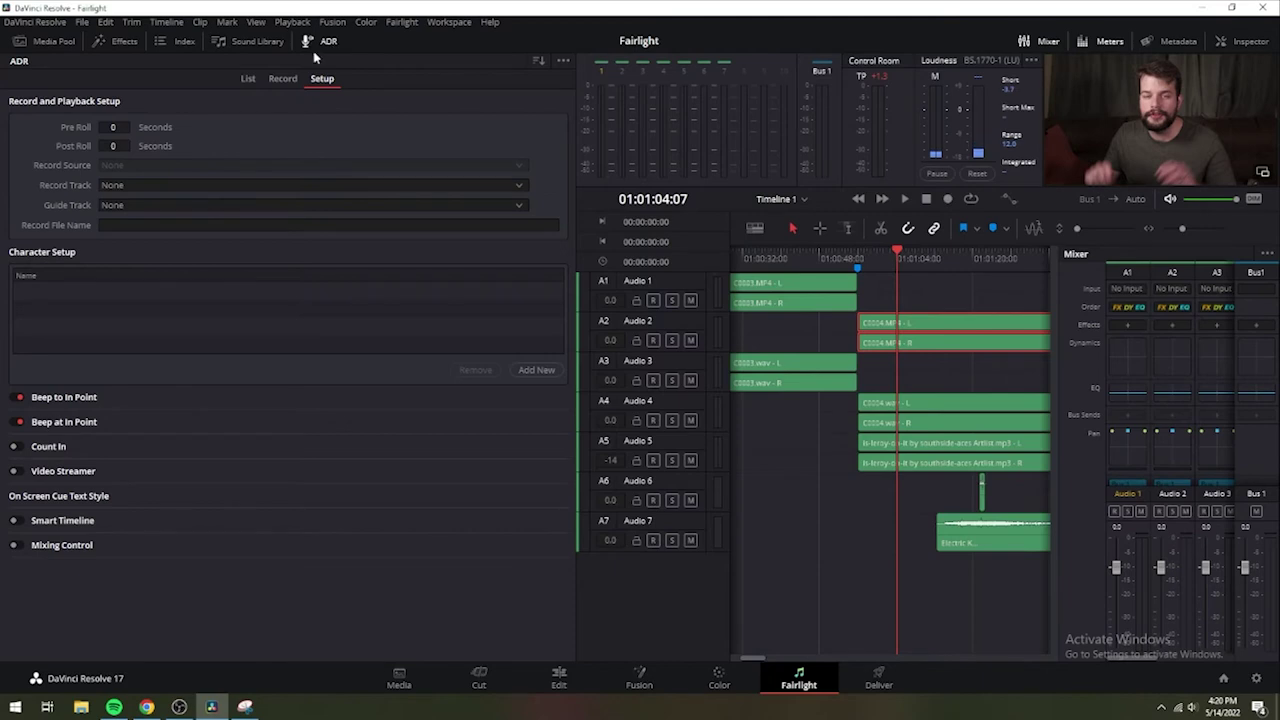
left_click(246, 80)
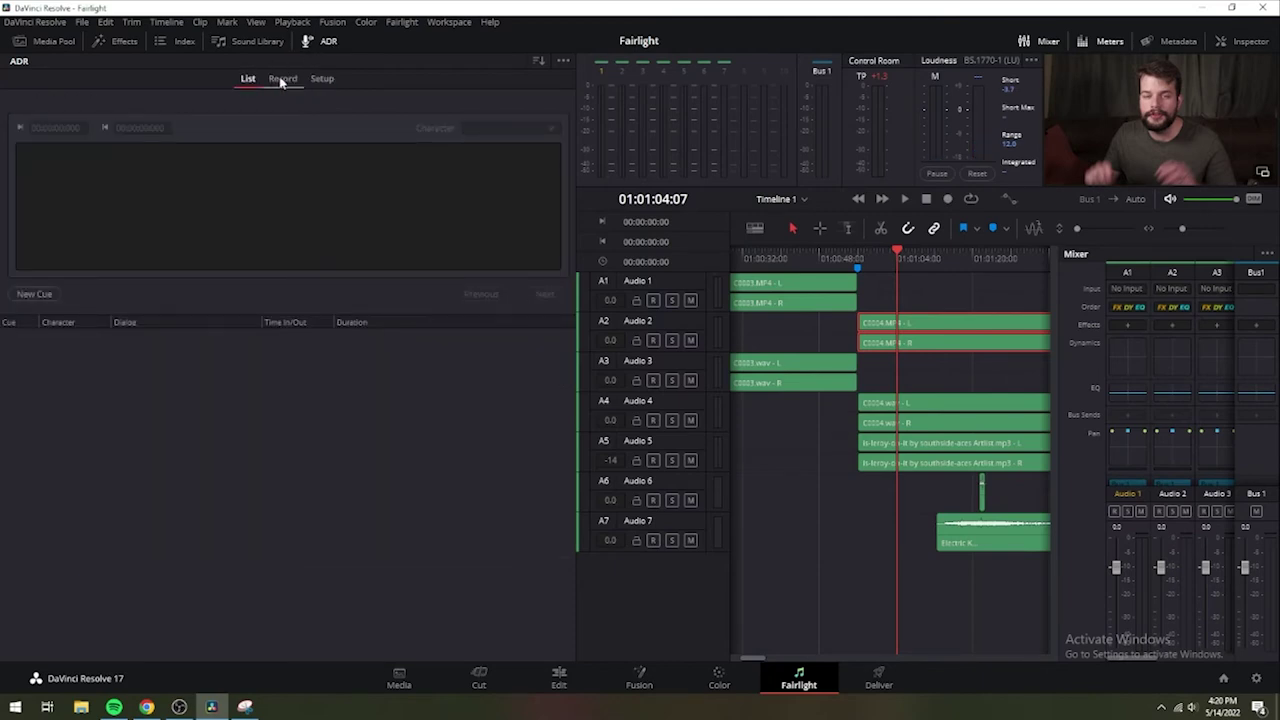
left_click(282, 80)
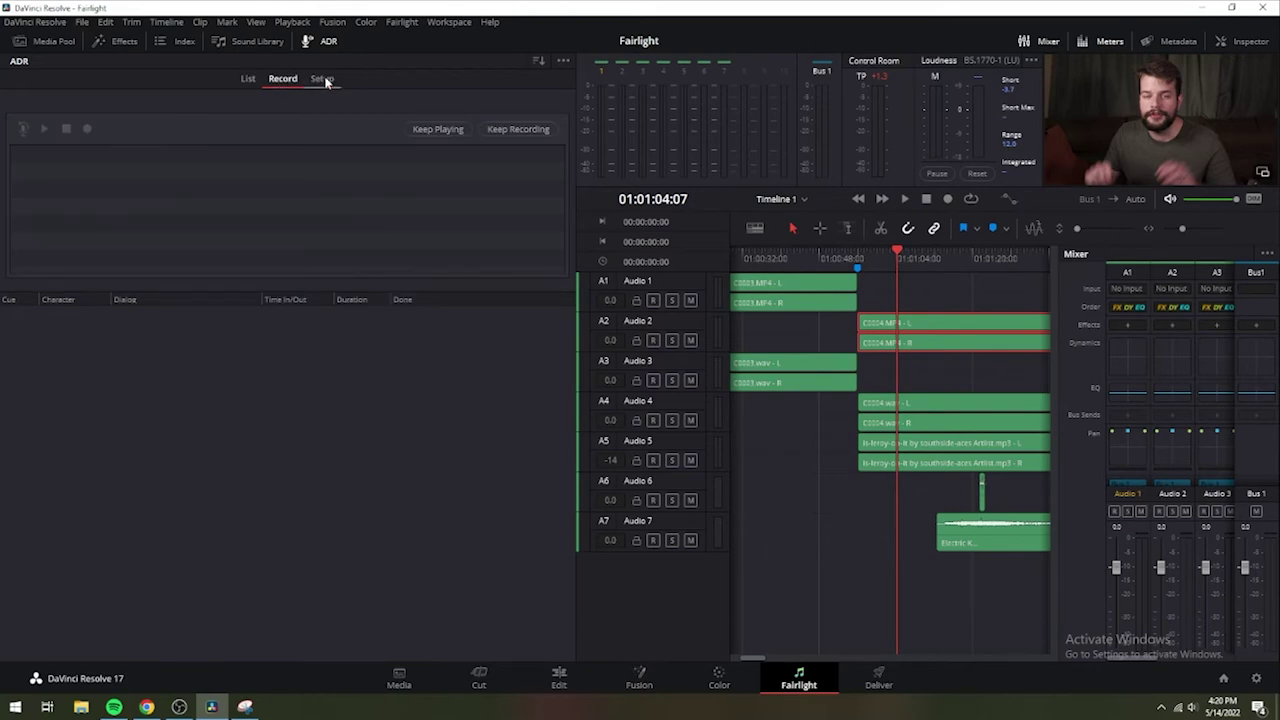
left_click(324, 80)
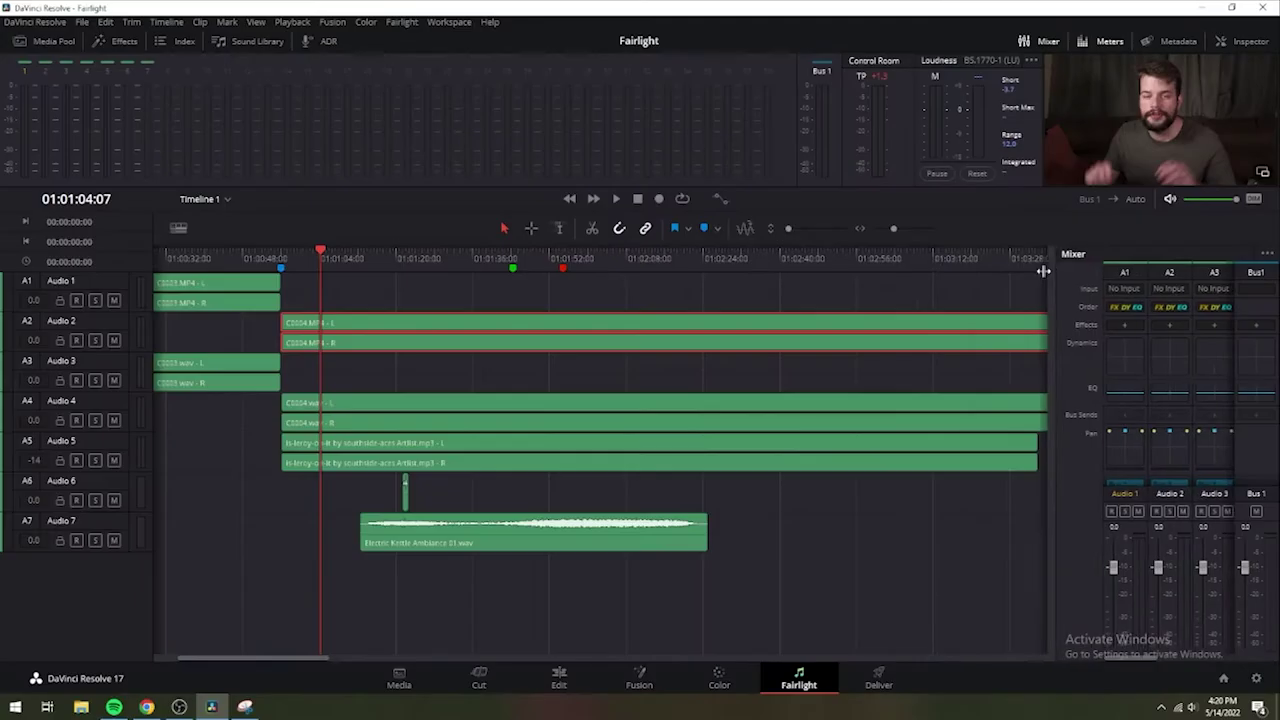
Step: Widen the Mixer to show all seven tracks A1–A7 and start timeline playback
left_click_drag(1043, 271, 868, 271)
key("space")
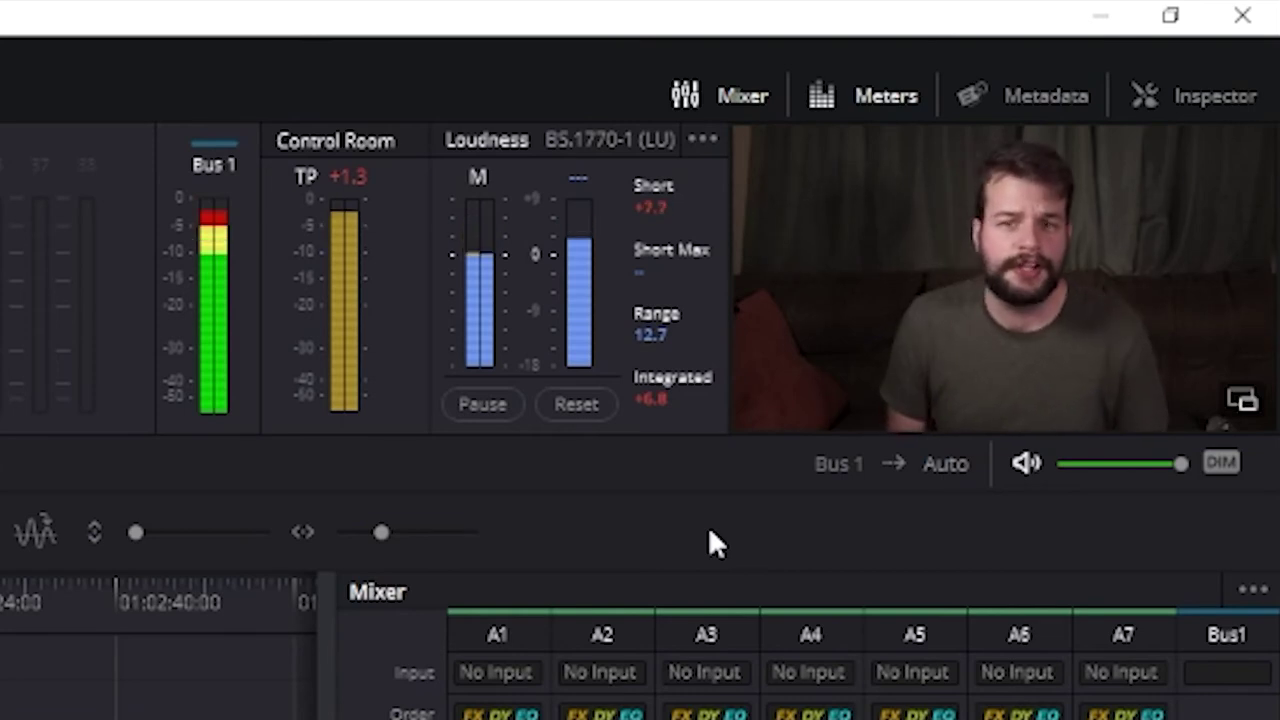
Step: Reset the Loudness meter readings and open the Metadata panel
left_click(598, 405)
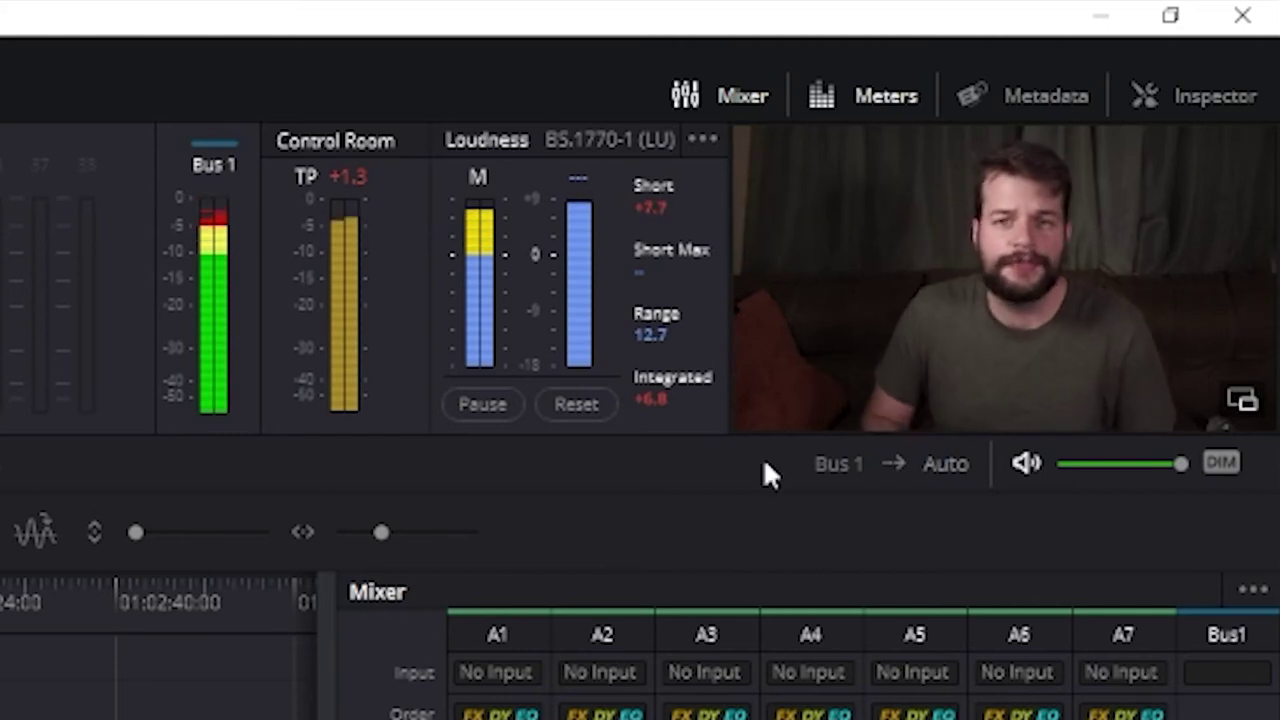
left_click(605, 405)
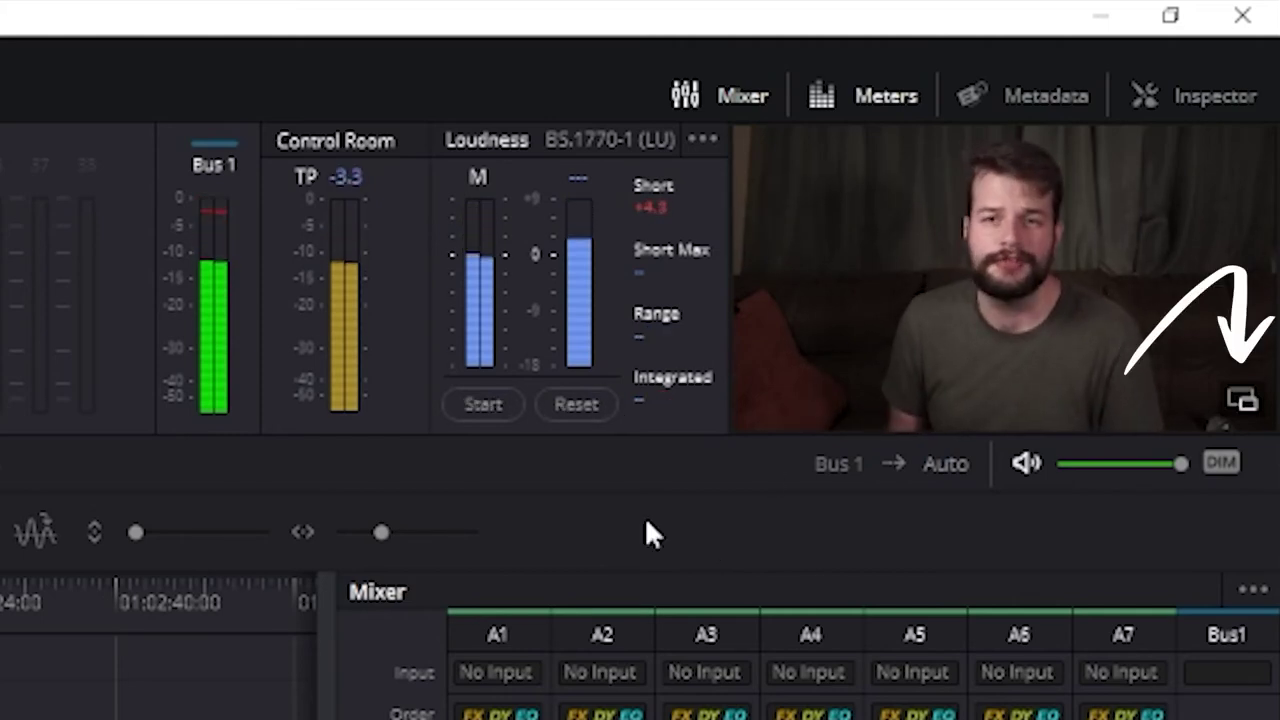
left_click(1022, 98)
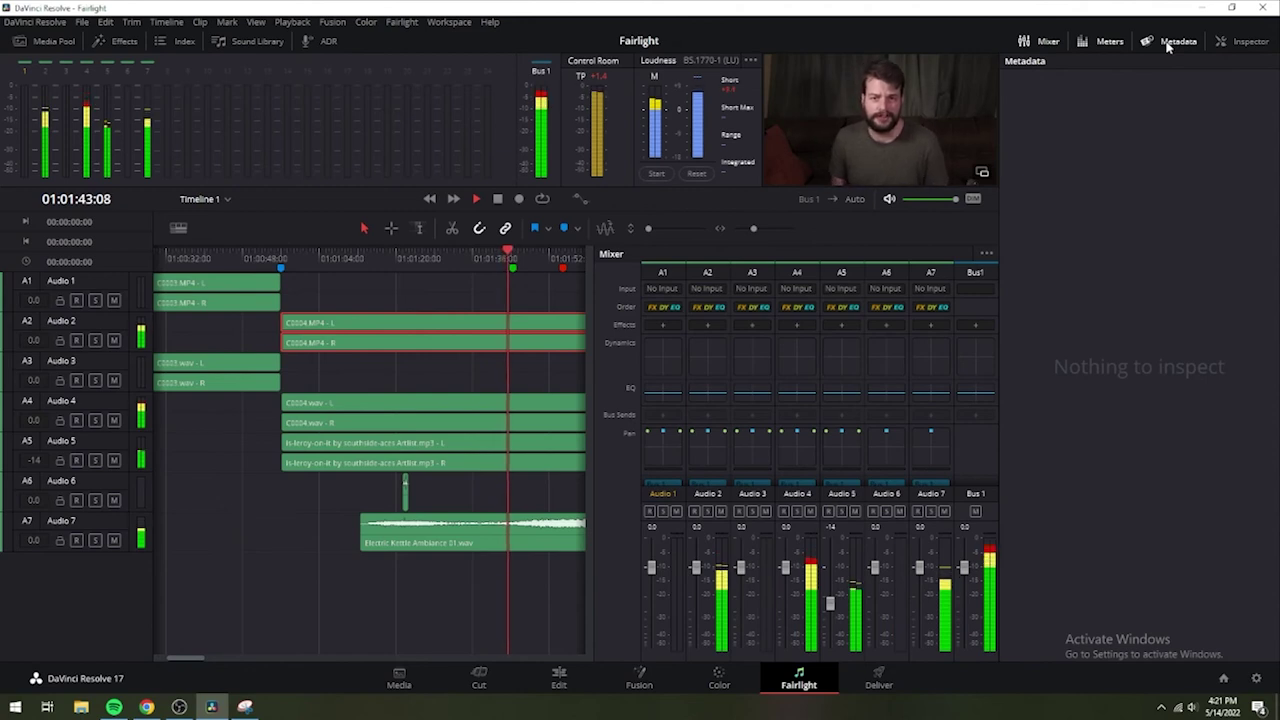
Step: Select clip C0004.MP4 in the timeline to see its details in the Metadata panel
left_click(399, 322)
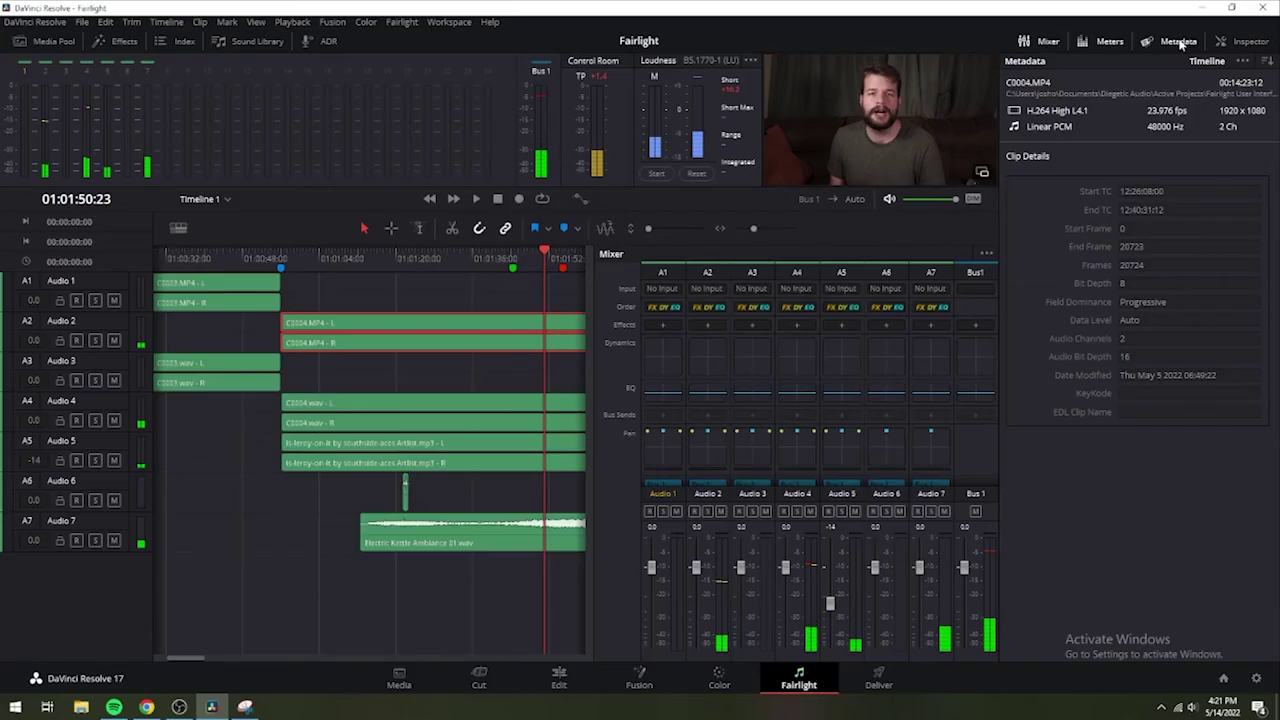
Step: Replace the Metadata panel with the Inspector panel in the top toolbar
left_click(1177, 41)
left_click(1252, 42)
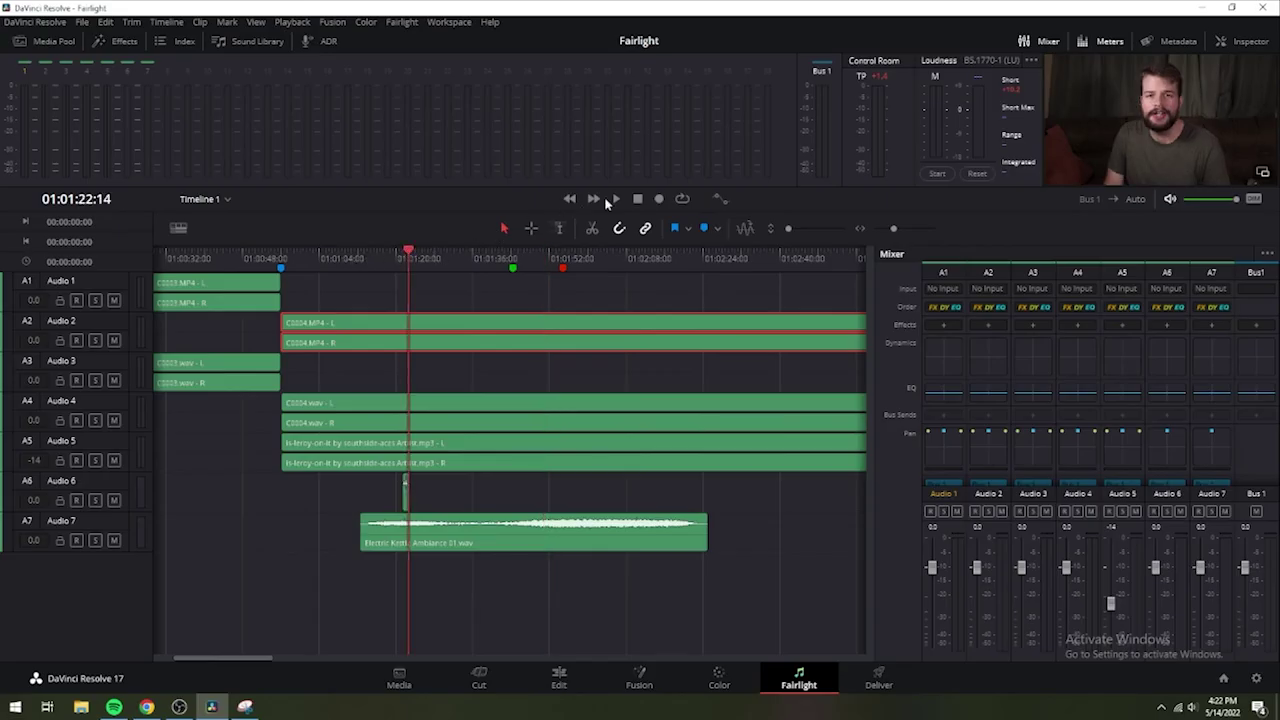
Step: Start Timeline 1 playback so the track and bus meters register audio levels
left_click(617, 200)
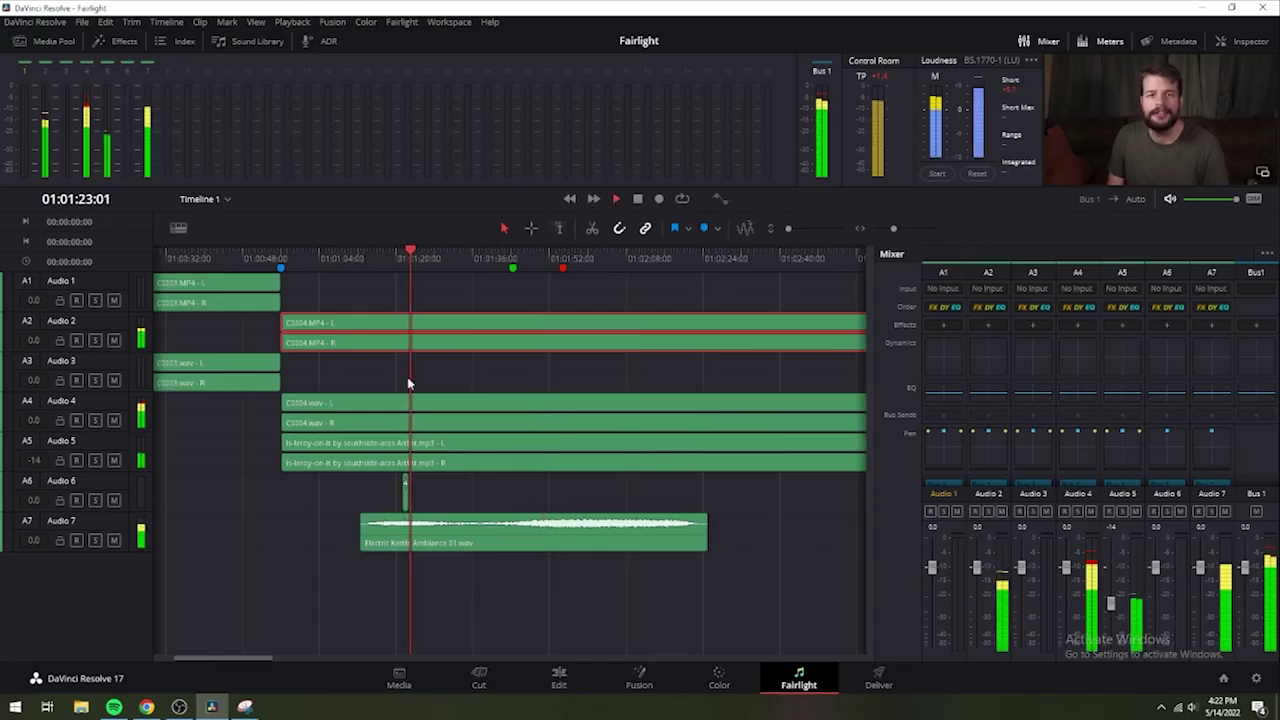
key("space")
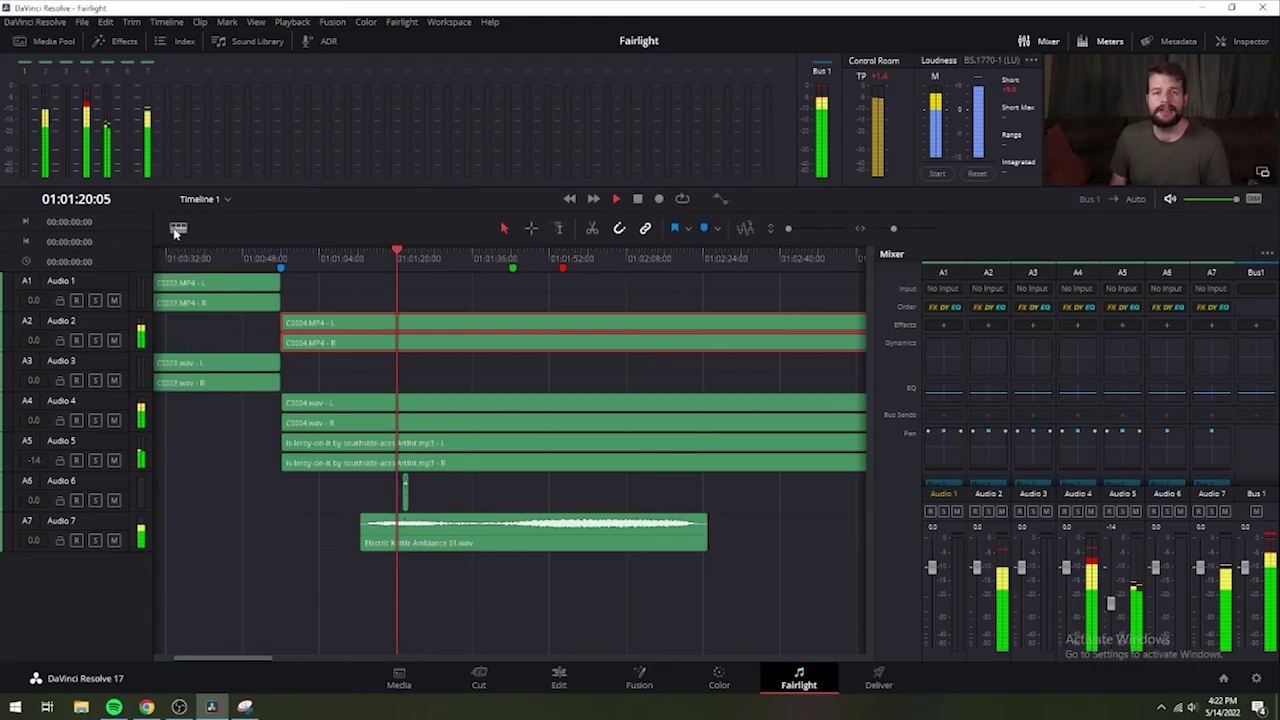
Step: In Timeline View Options, enable the Video scroller and two Audio scrollers, synced to the timeline playhead
left_click(178, 229)
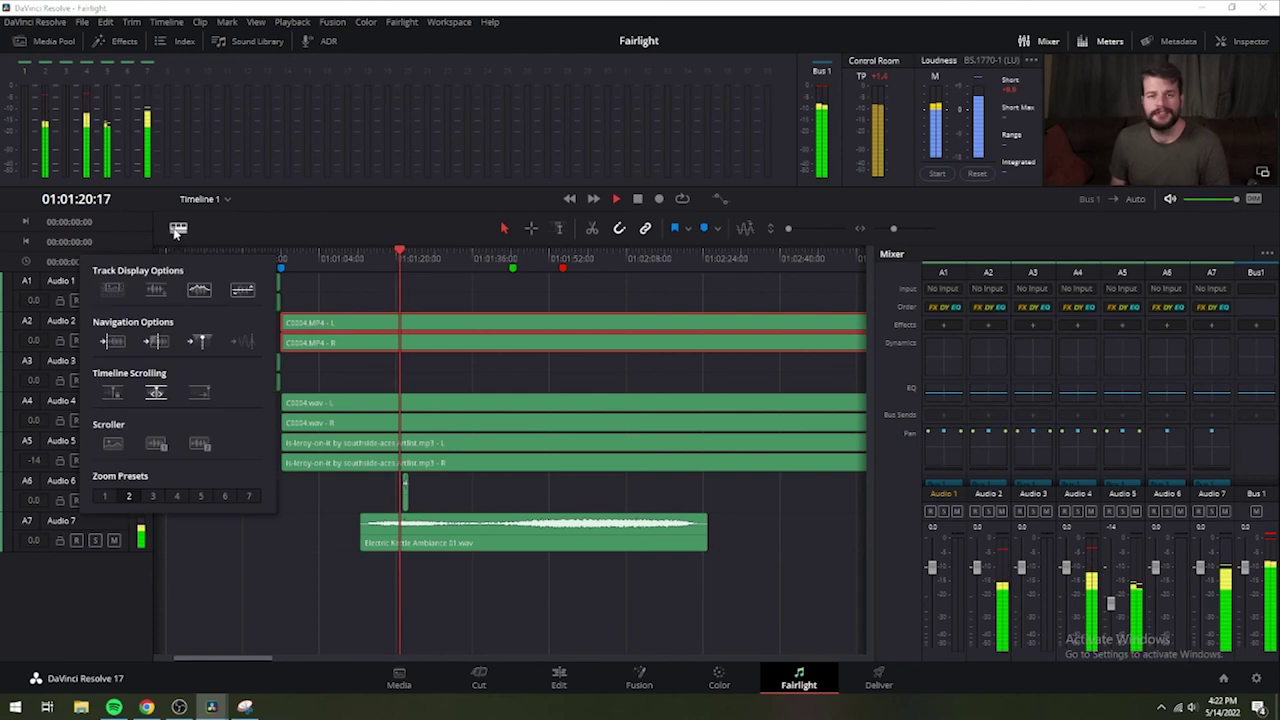
left_click(112, 446)
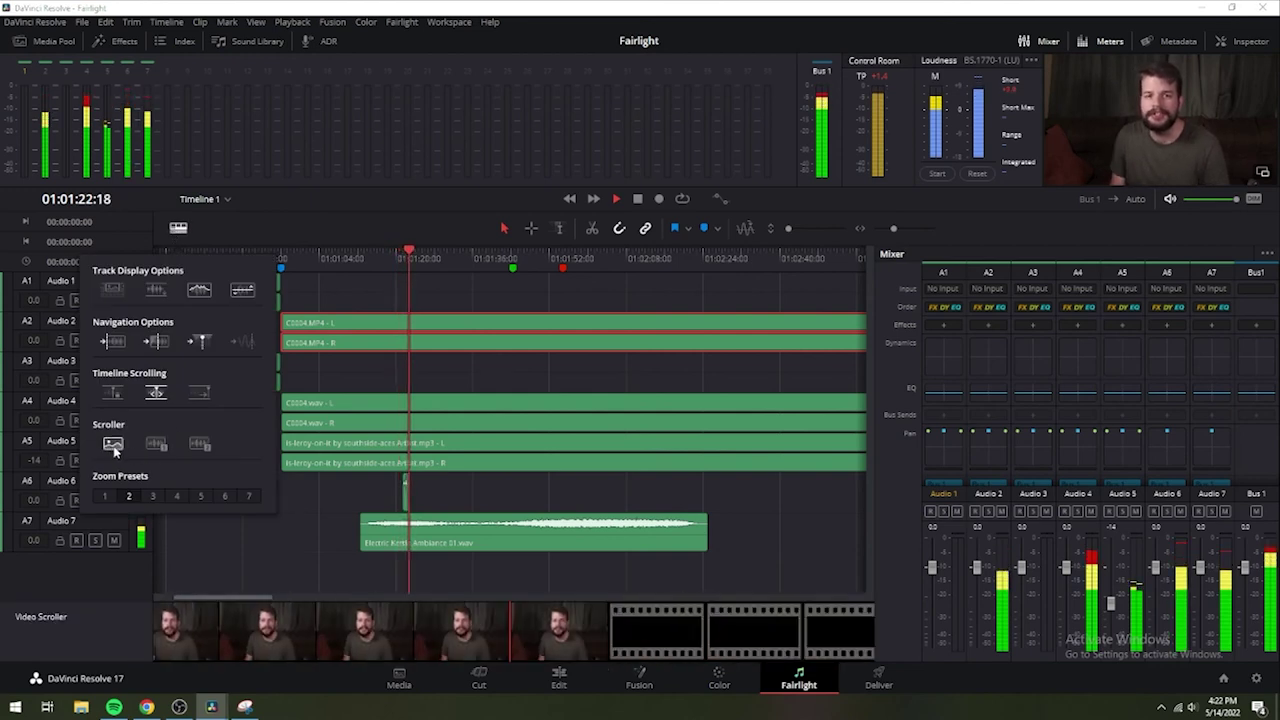
left_click(156, 445)
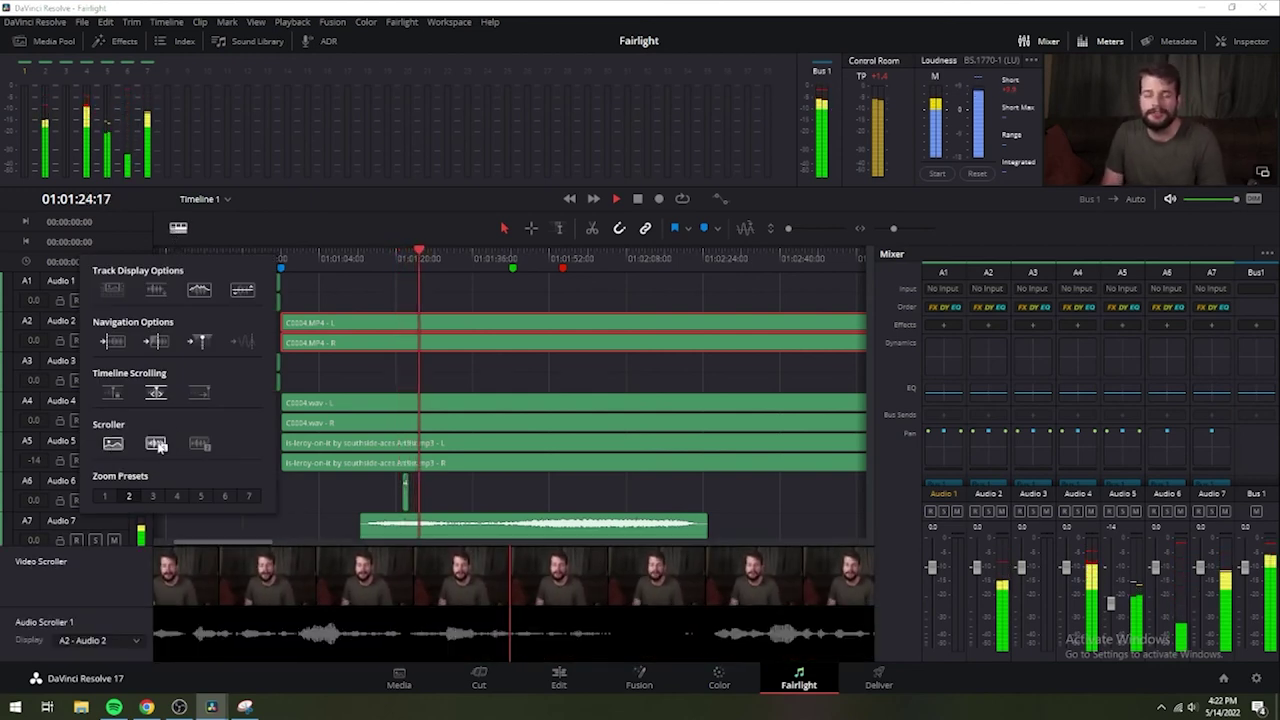
left_click(198, 445)
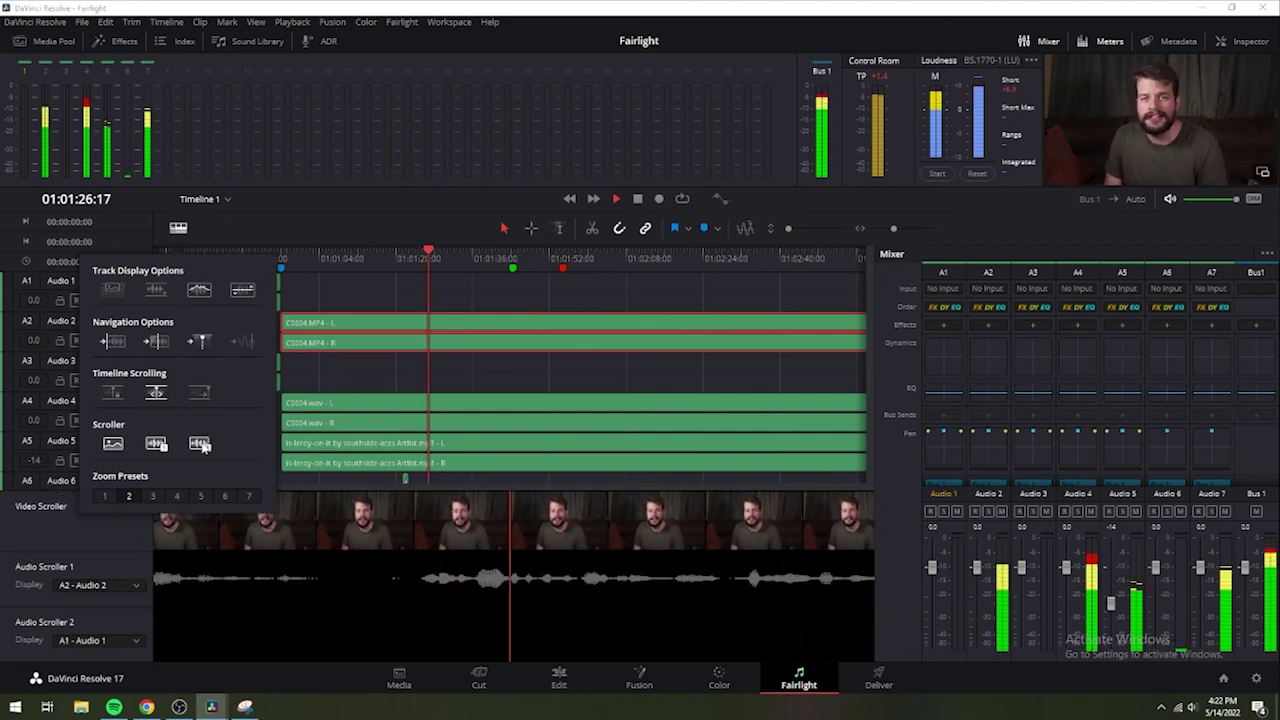
left_click(112, 394)
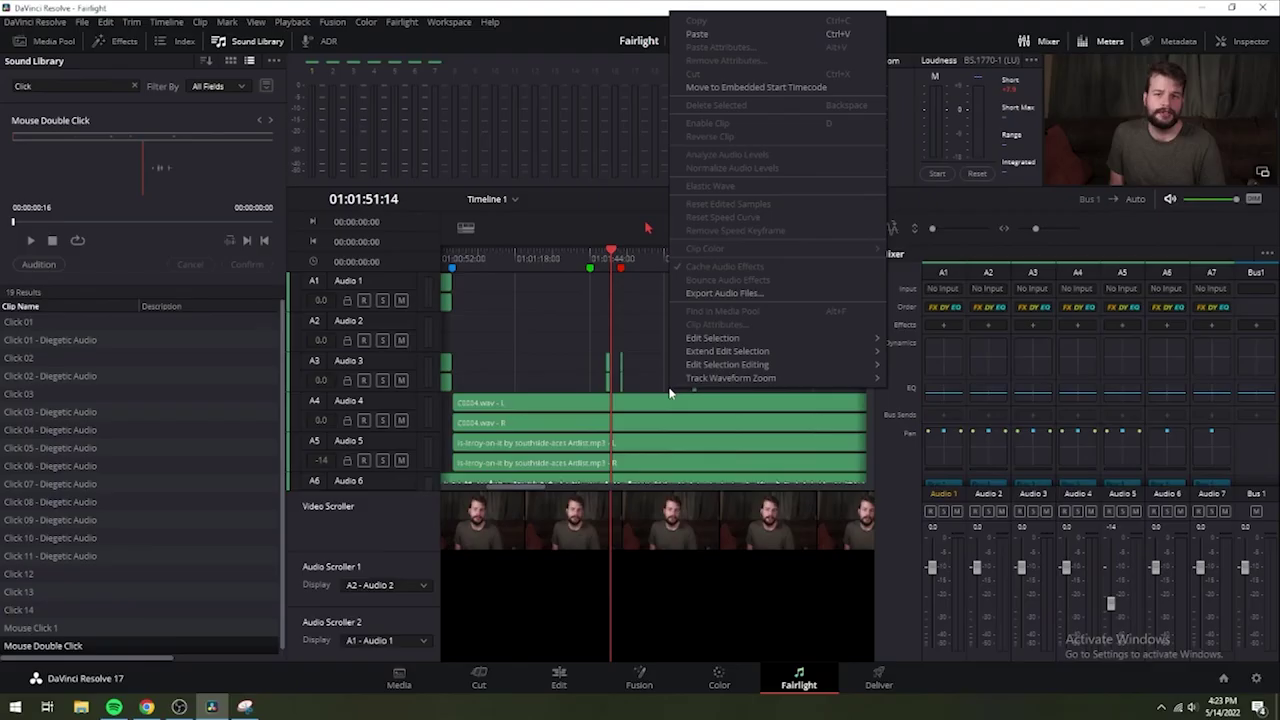
Step: Open the History window from the Edit > History menu and reposition it up and right
mouse_move(671, 384)
left_click(105, 22)
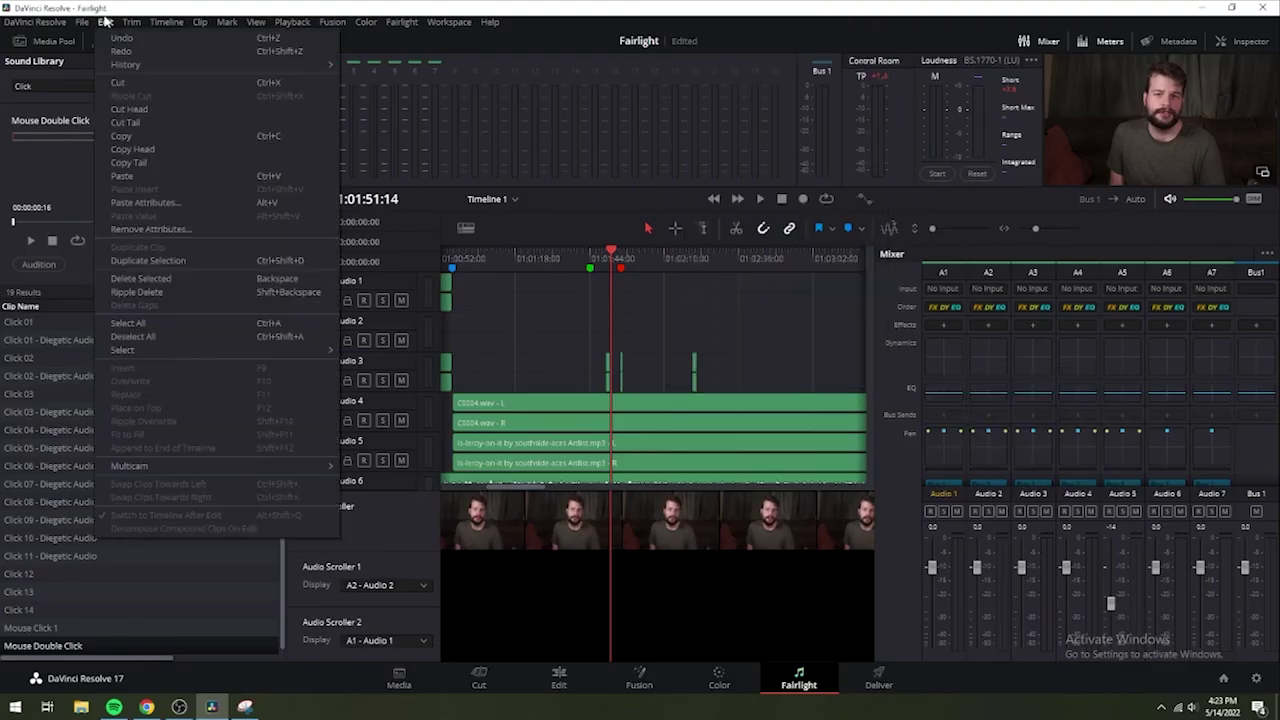
mouse_move(158, 67)
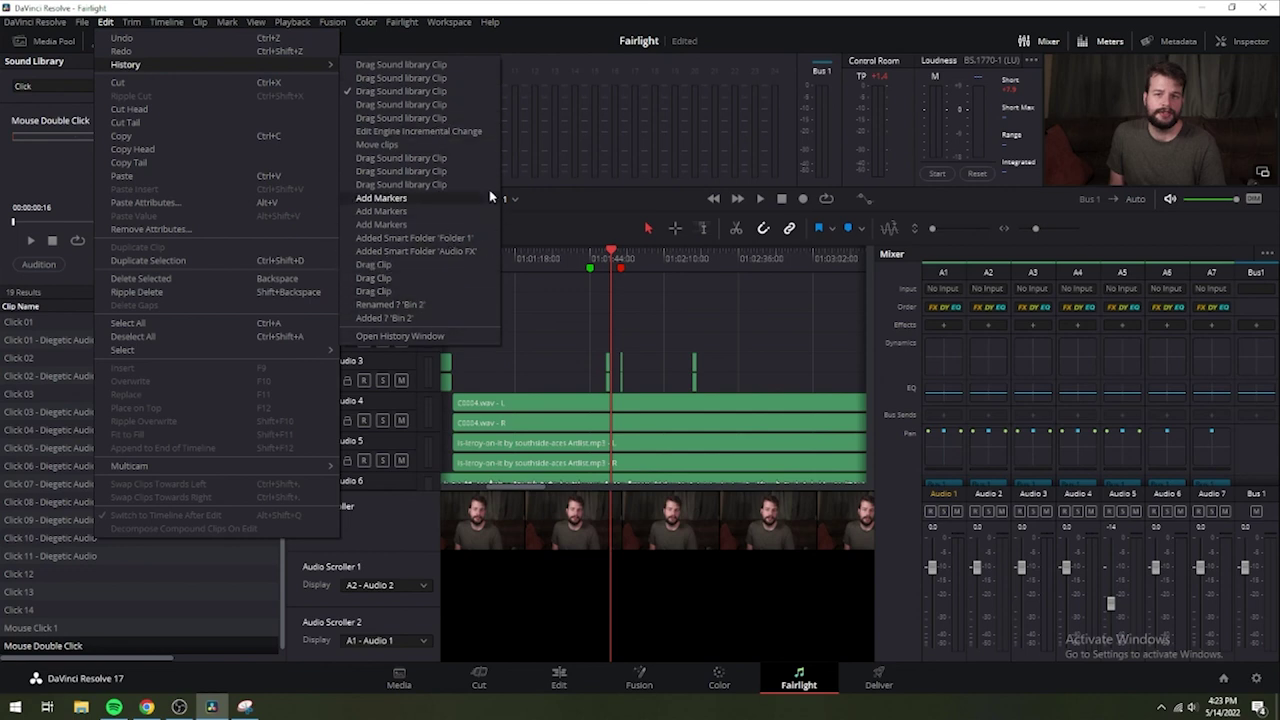
left_click(400, 336)
left_click_drag(653, 157, 691, 114)
left_click_drag(776, 398, 776, 170)
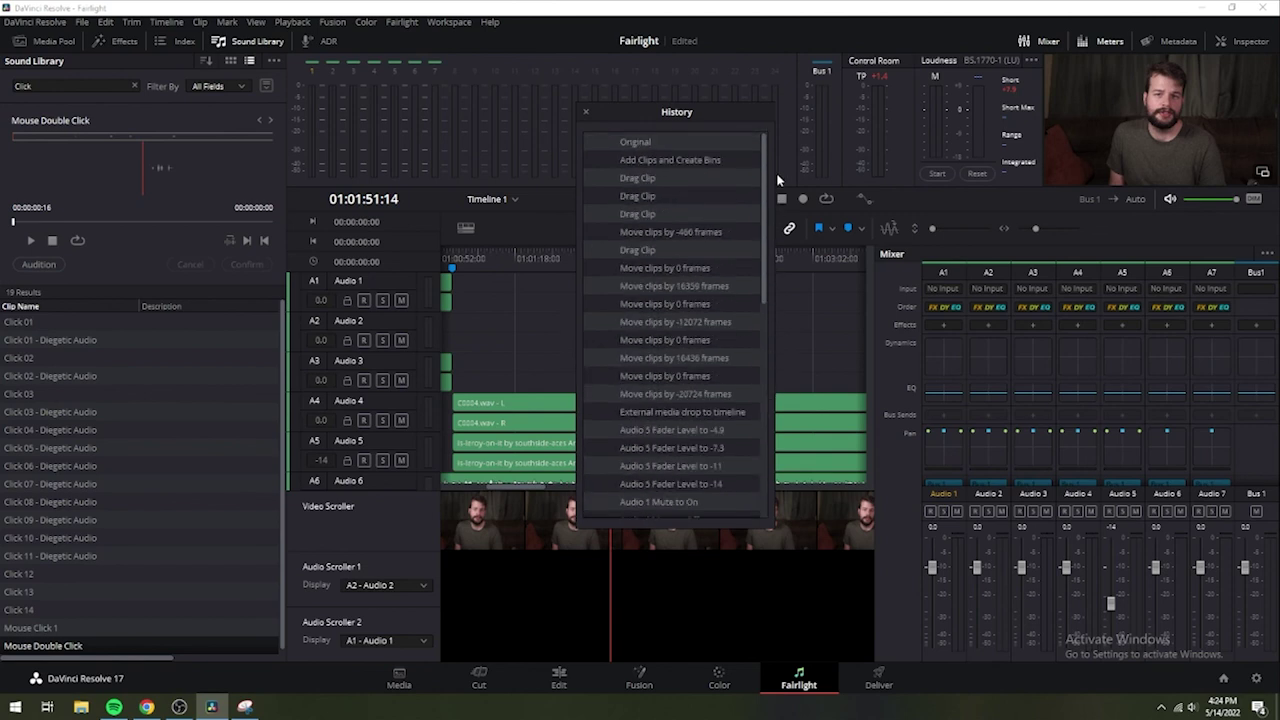
Step: Revert the project to Original, then restore it to the last 'Drag Sound library Clip' state
left_click(716, 147)
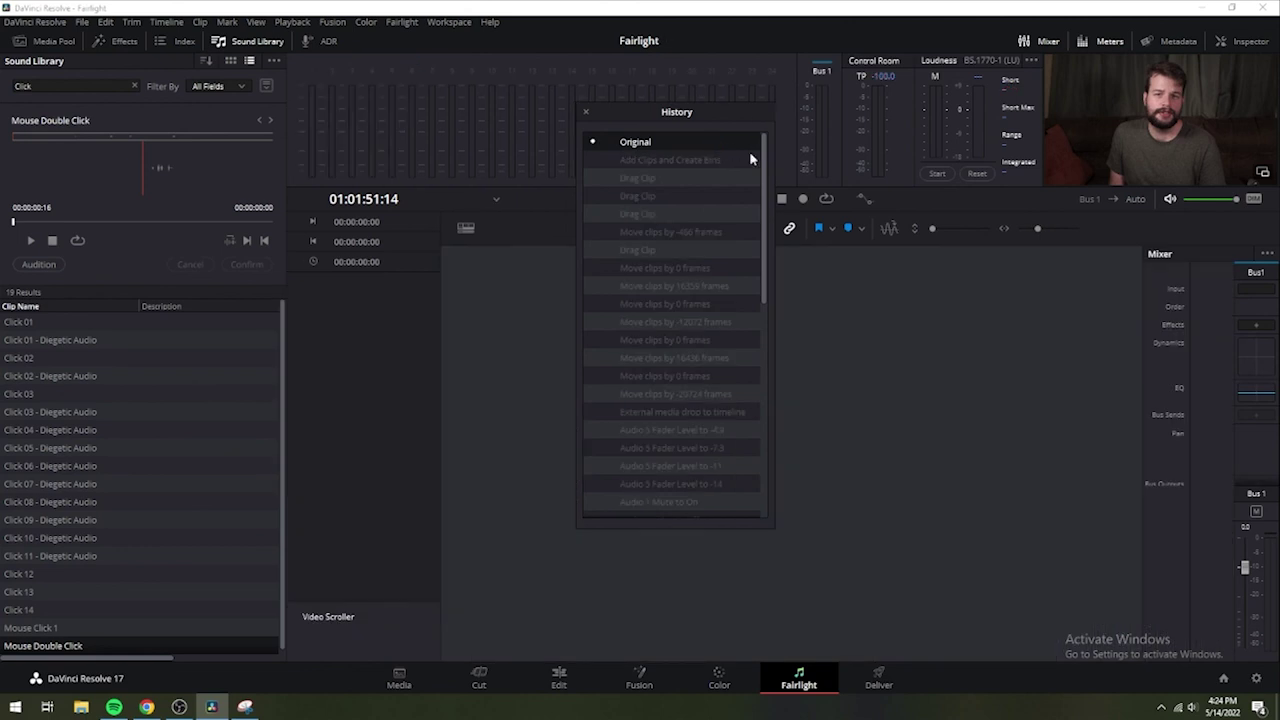
left_click_drag(766, 168, 767, 440)
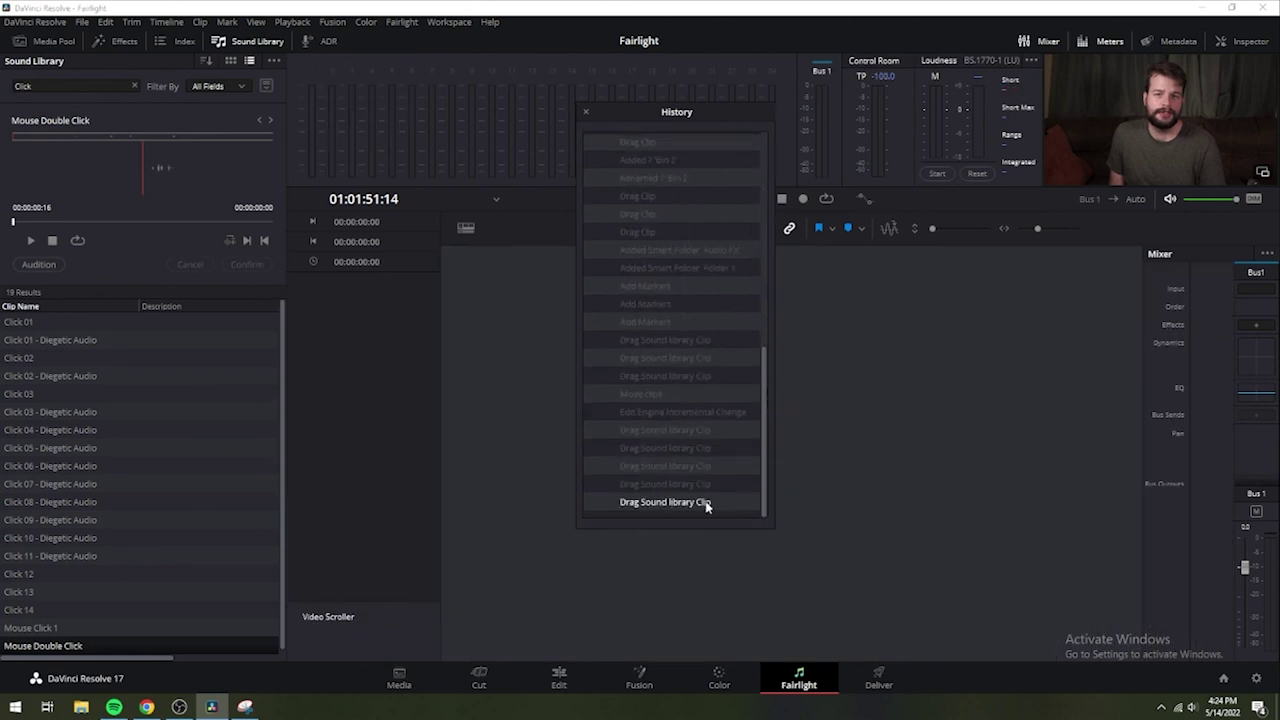
left_click(707, 503)
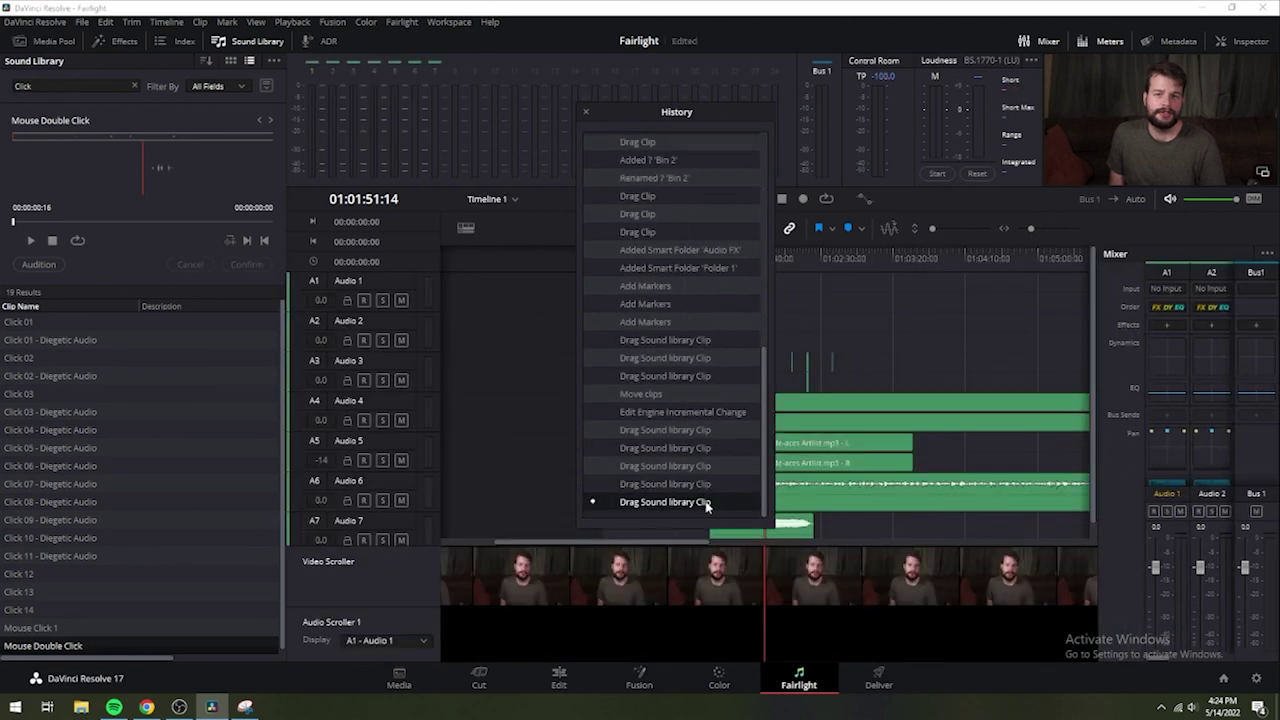